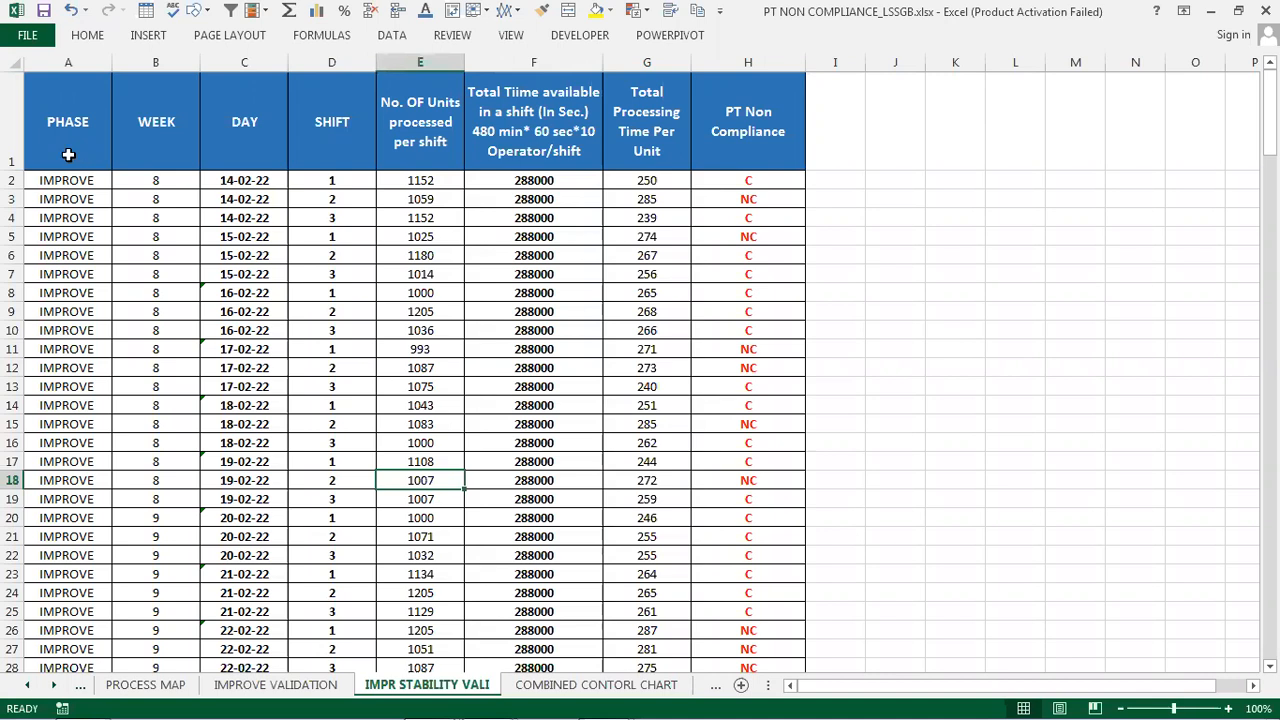
pyautogui.moveTo(62, 154); pyautogui.dragTo(708, 167)
pyautogui.moveTo(91, 200); pyautogui.dragTo(711, 590)
pyautogui.moveTo(1269, 590); pyautogui.dragTo(1240, 66)
pyautogui.click(80, 62)
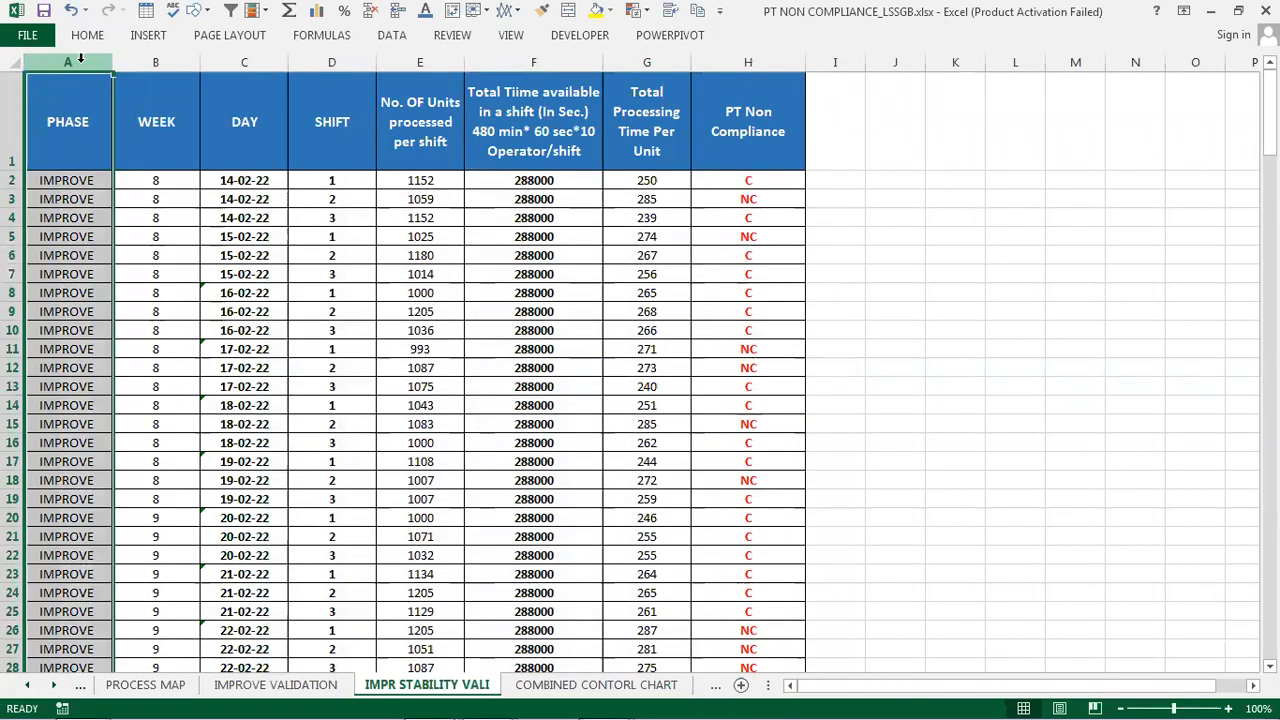
pyautogui.click(731, 62)
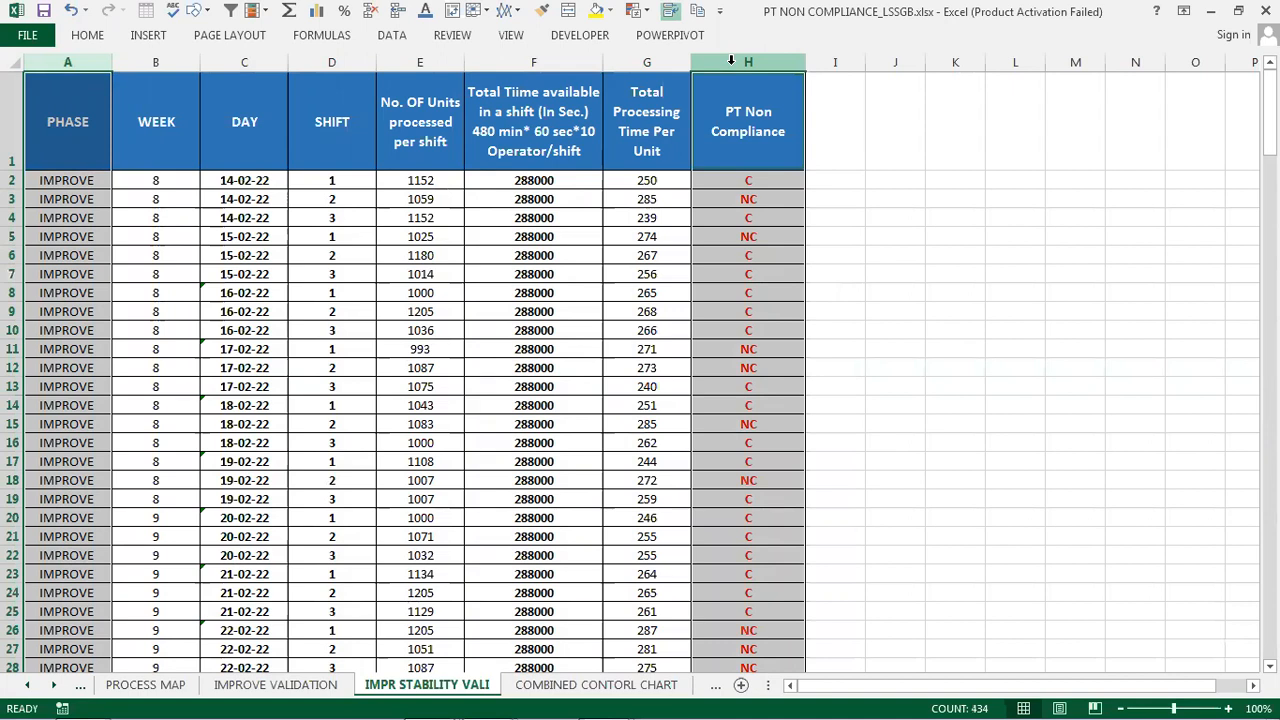
pyautogui.click(67, 183)
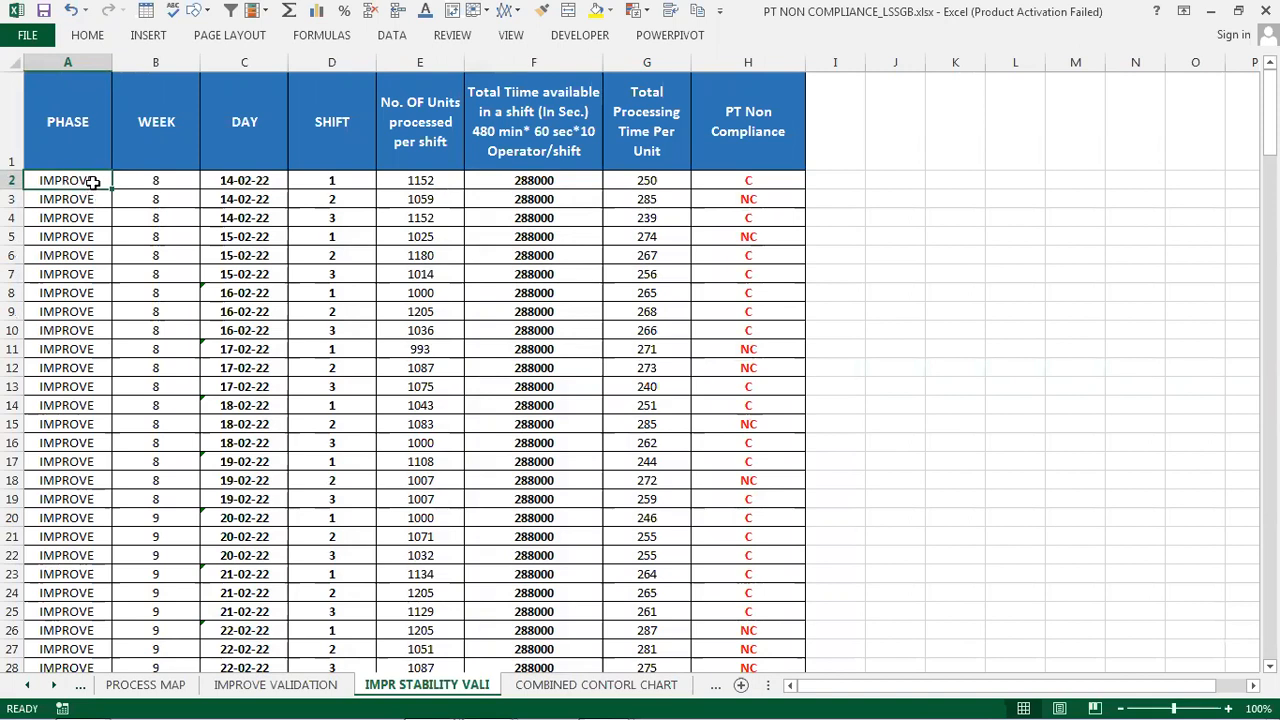
# - Copy the PHASE and PT Non Compliance columns and paste them into columns K and L
pyautogui.click(68, 62)
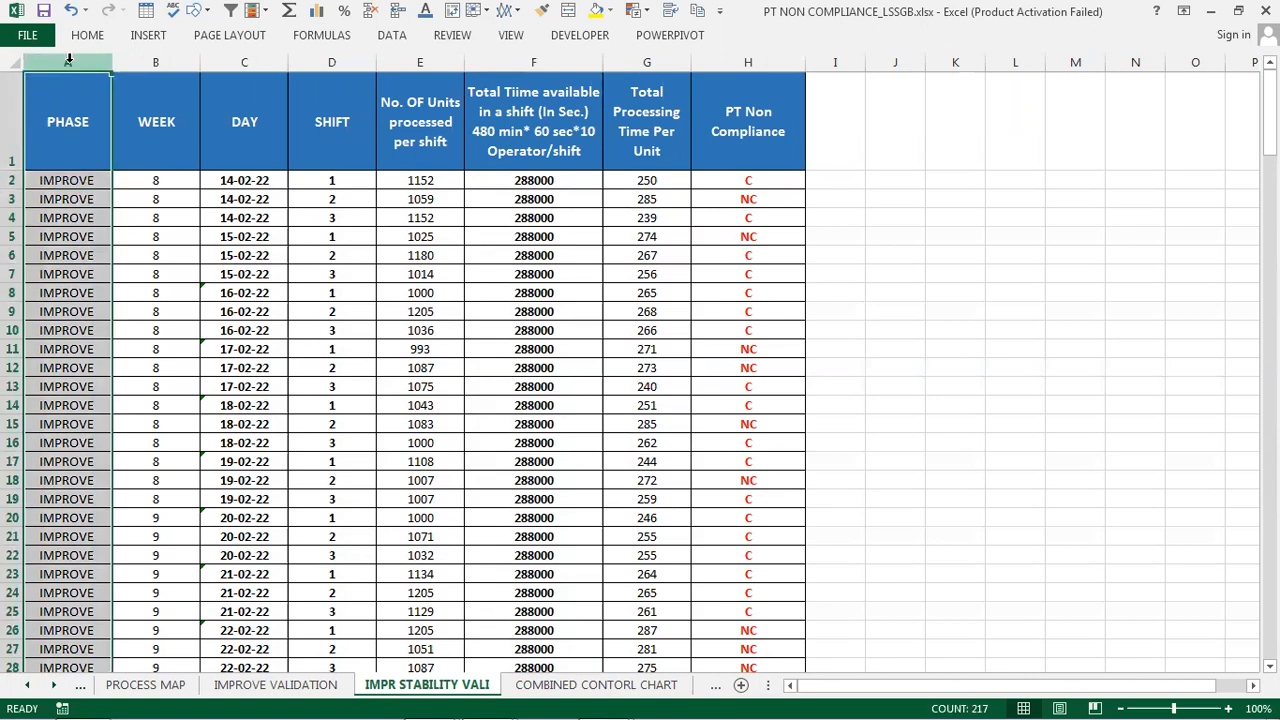
pyautogui.keyDown('ctrl'); pyautogui.click(724, 63); pyautogui.keyUp('ctrl')
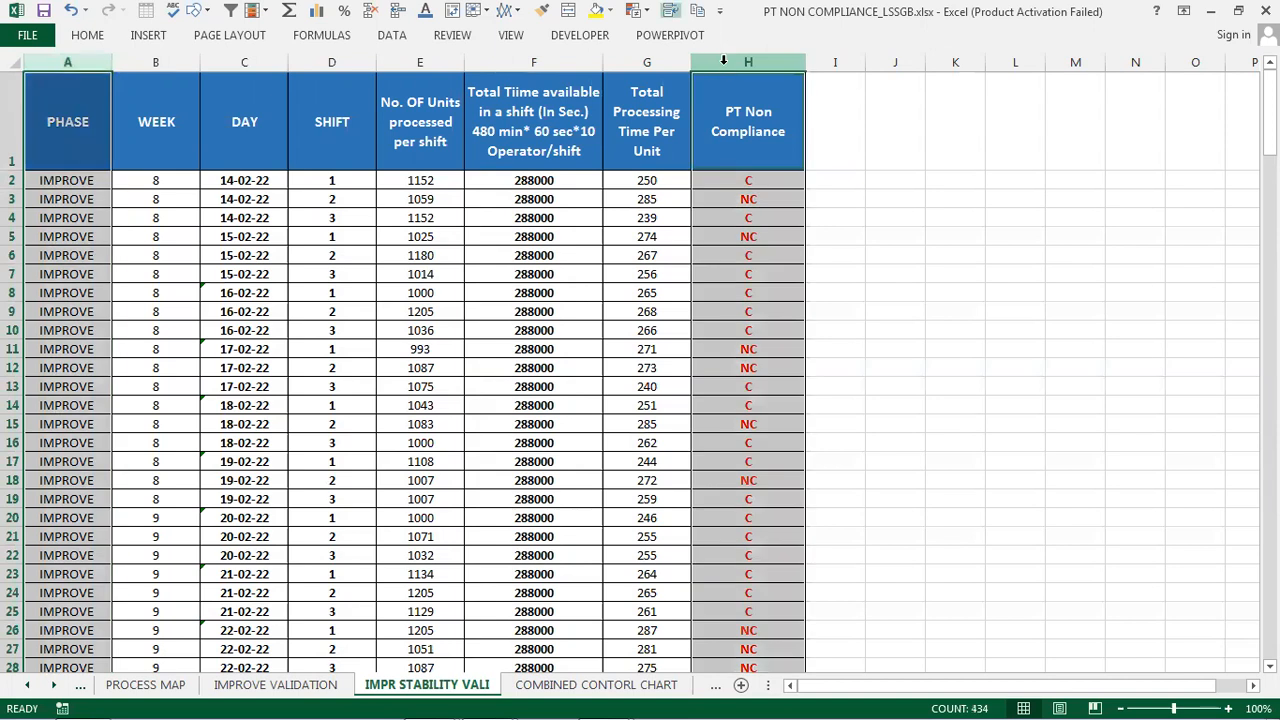
pyautogui.hotkey('ctrl', 'c')
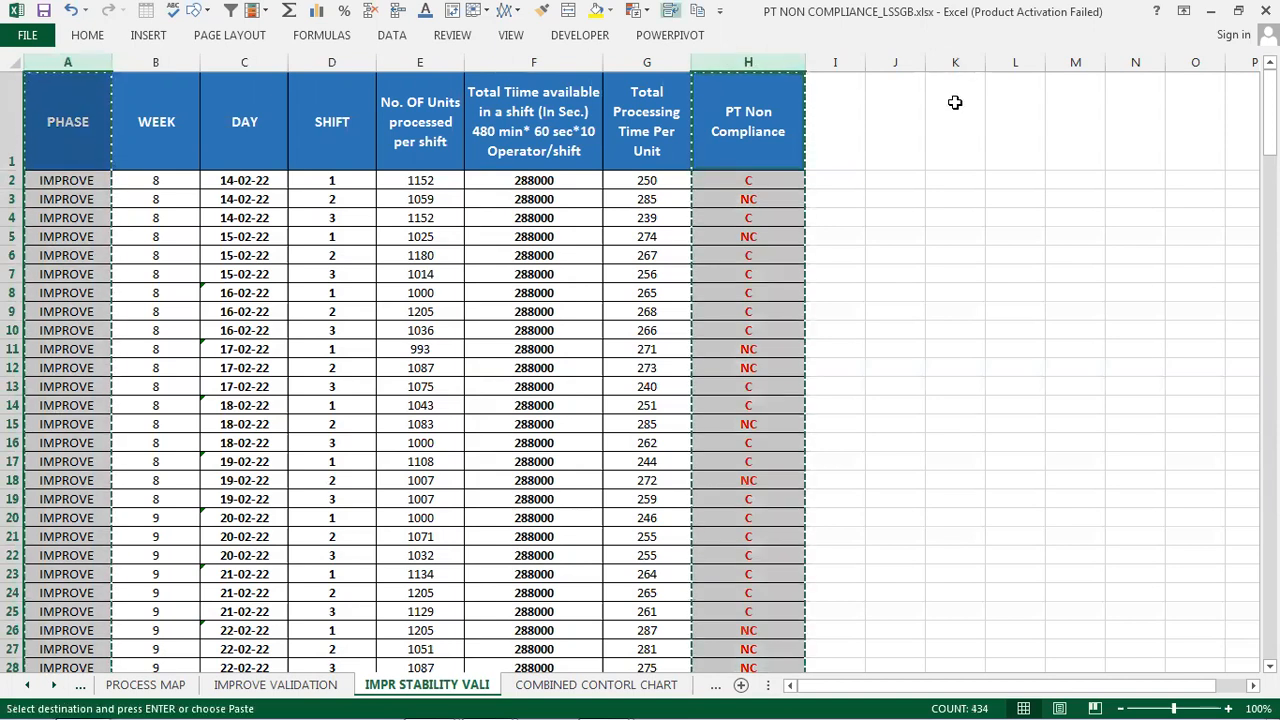
pyautogui.click(955, 102)
pyautogui.hotkey('ctrl', 'v')
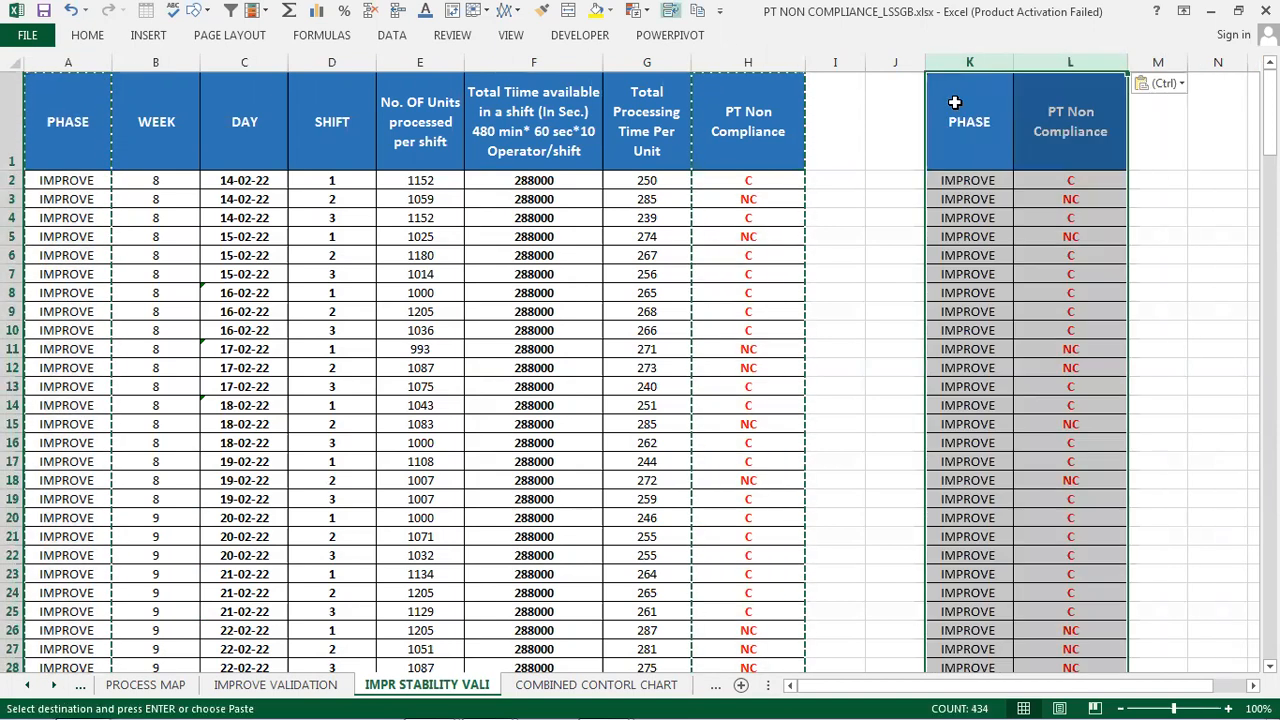
# - Re-enter IMPROVE as a plain text value in cell K2
pyautogui.click(978, 180)
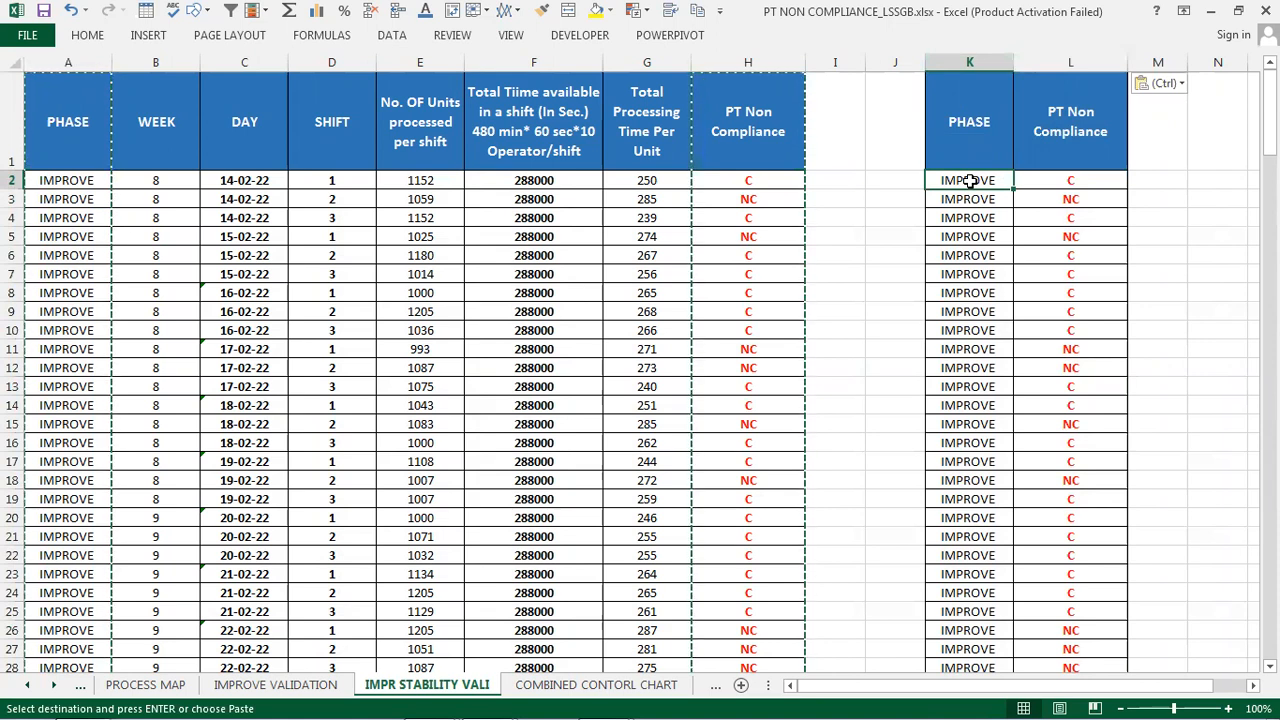
pyautogui.press('Delete')
pyautogui.write('i')
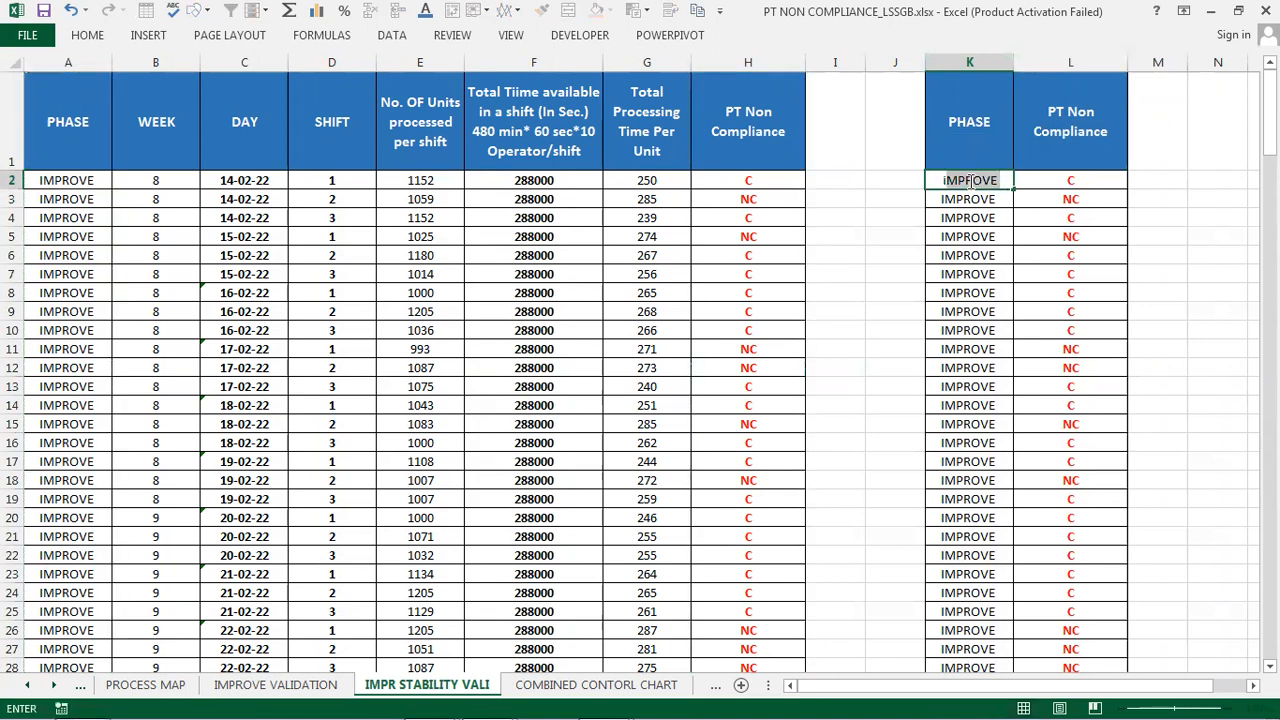
pyautogui.press('BackSpace')
pyautogui.press('BackSpace')
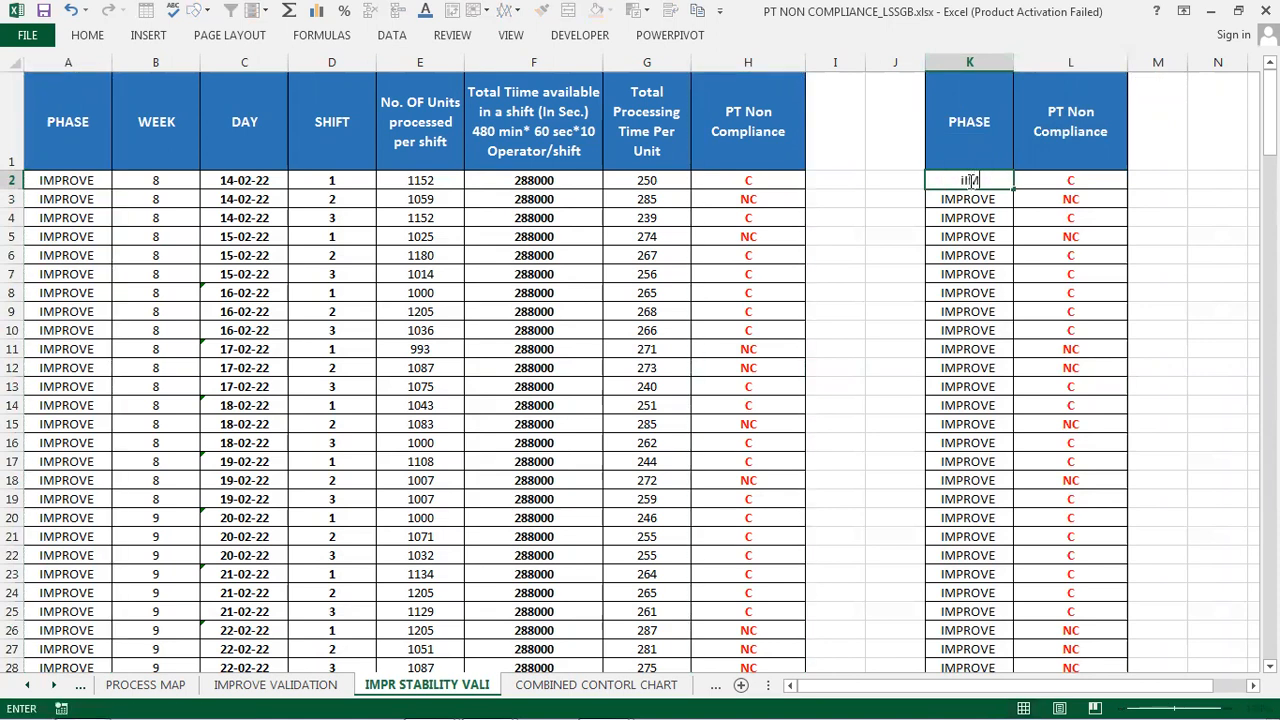
pyautogui.write('i')
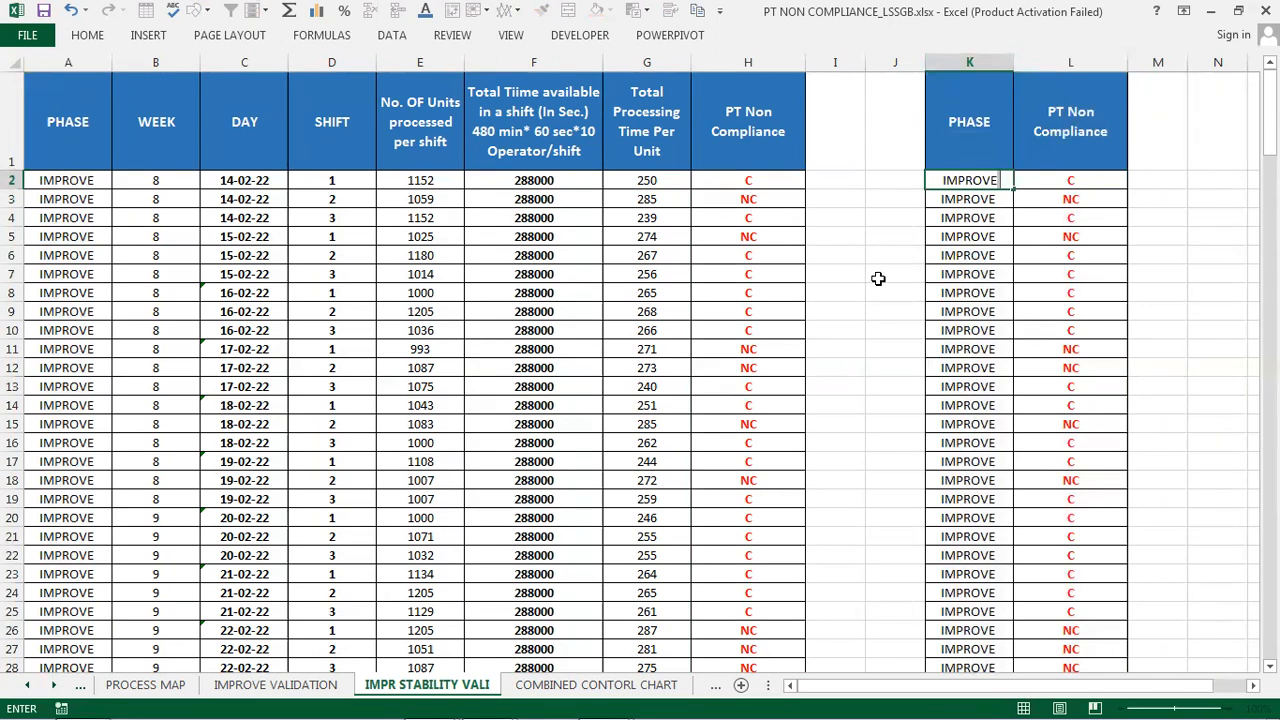
pyautogui.press('Return')
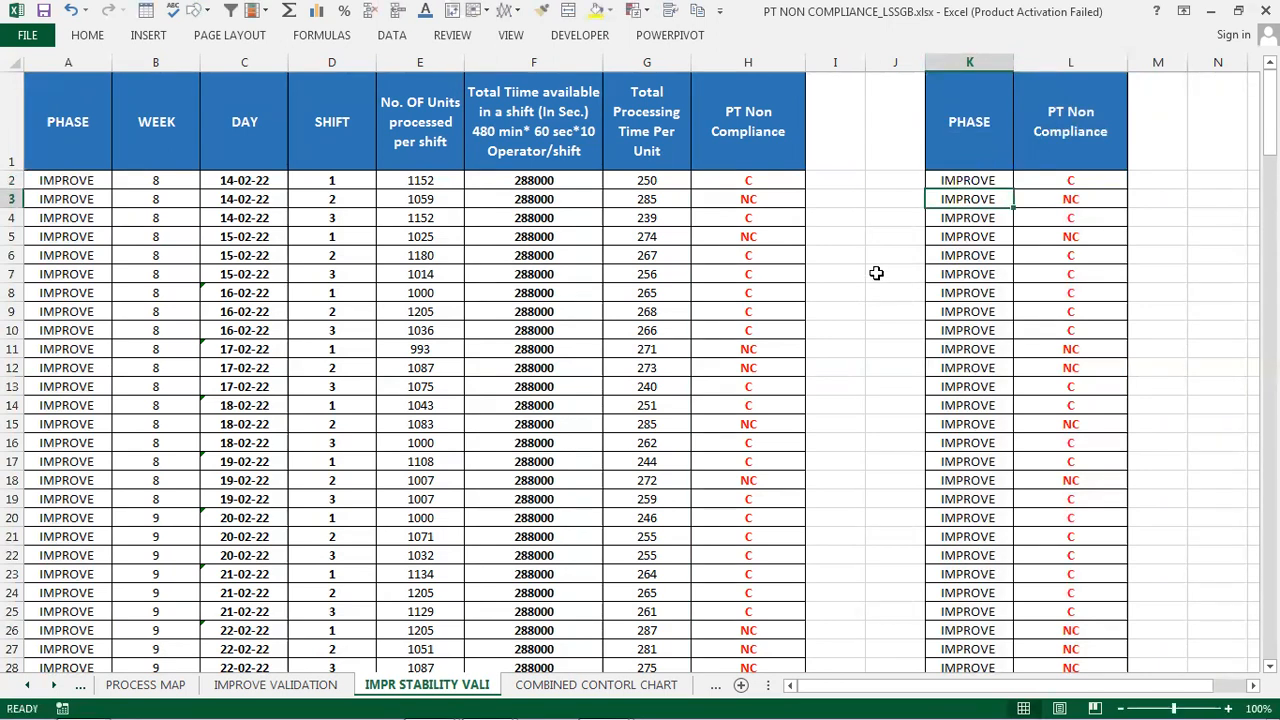
# - Copy the IMPROVE value from K2 down through the remaining Improve rows to K91
pyautogui.click(955, 180)
pyautogui.hotkey('ctrl', 'c')
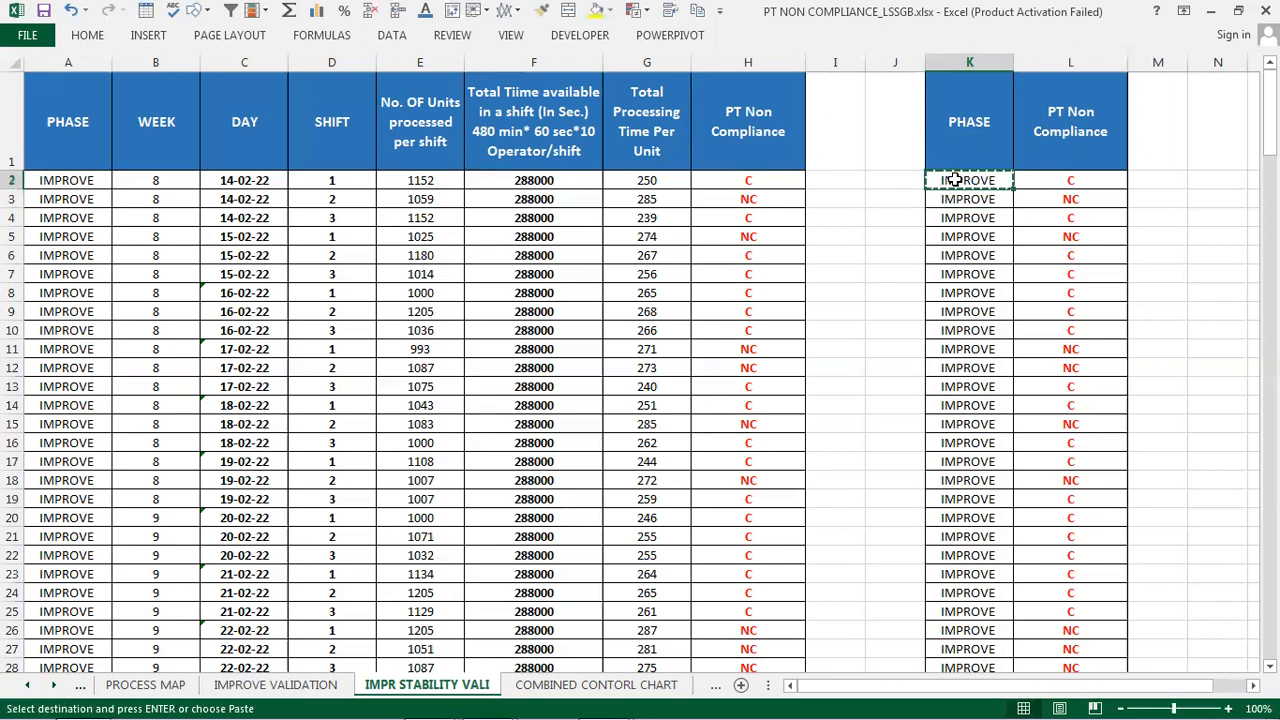
pyautogui.moveTo(957, 199); pyautogui.dragTo(947, 551)
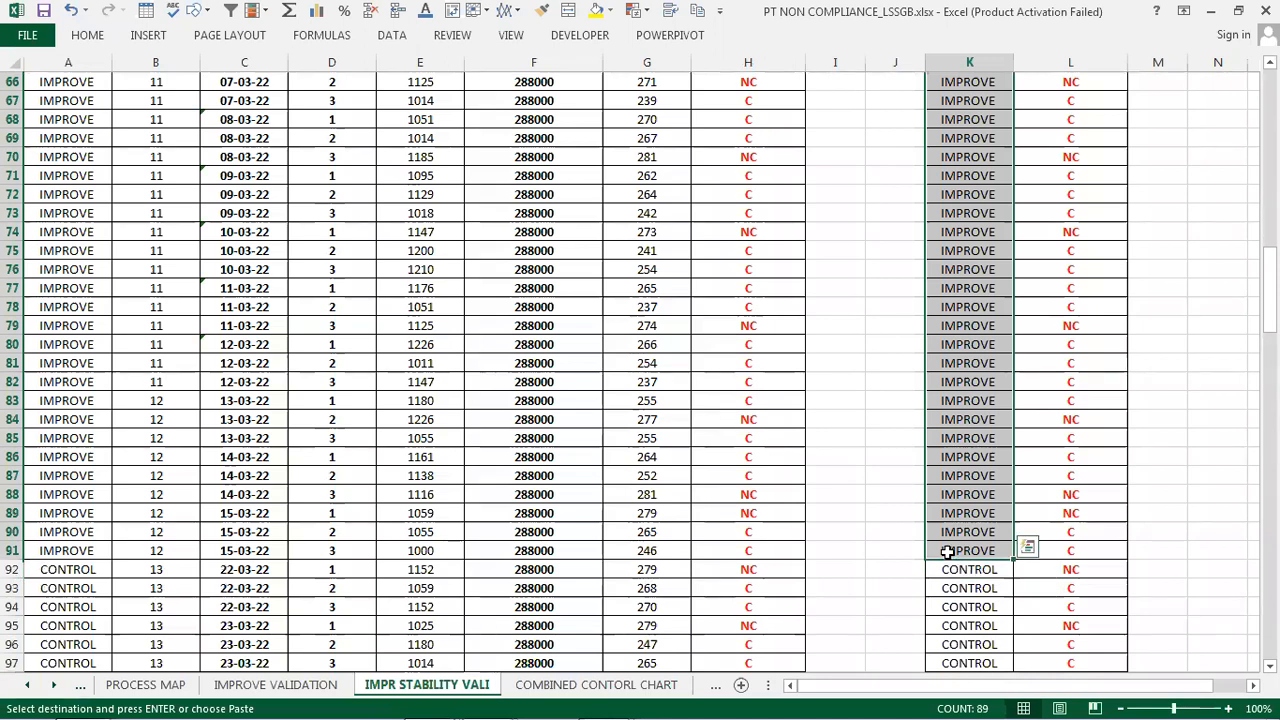
pyautogui.hotkey('ctrl', 'v')
pyautogui.moveTo(1270, 110); pyautogui.dragTo(1270, 342)
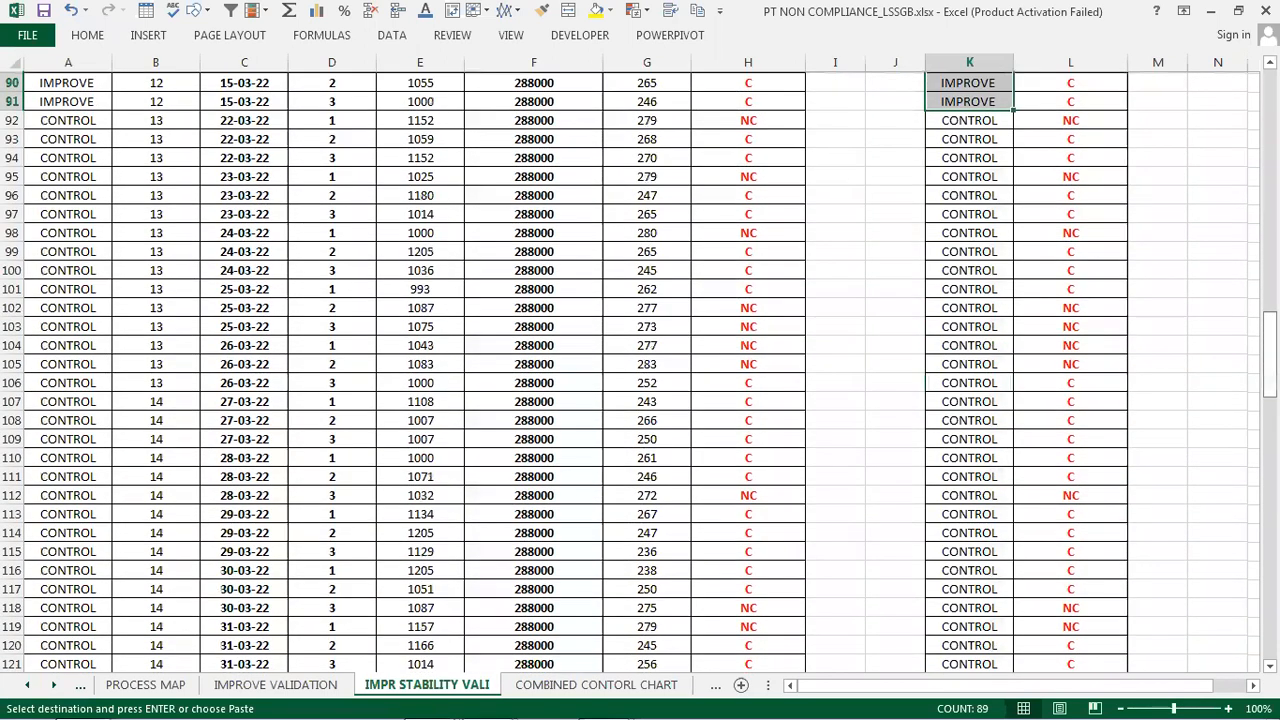
pyautogui.hotkey('ctrl', 'v')
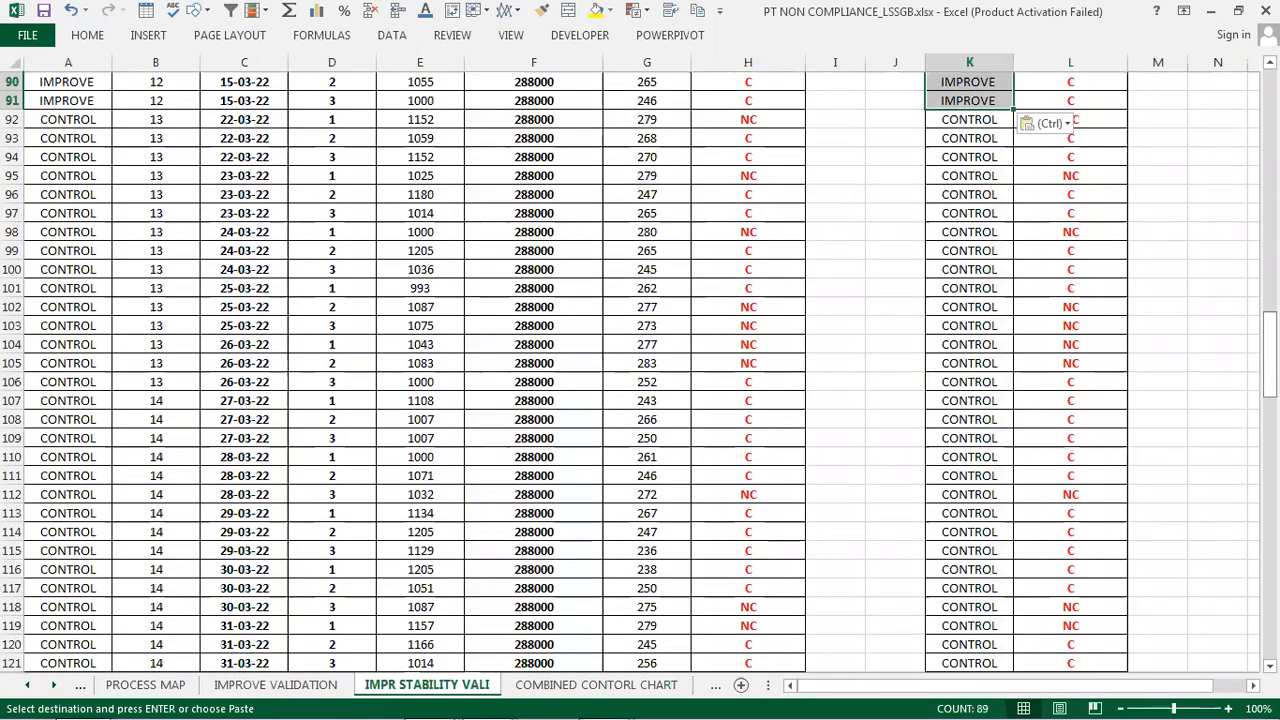
# - Re-enter CONTROL as a plain text value in cell K92
pyautogui.click(962, 120)
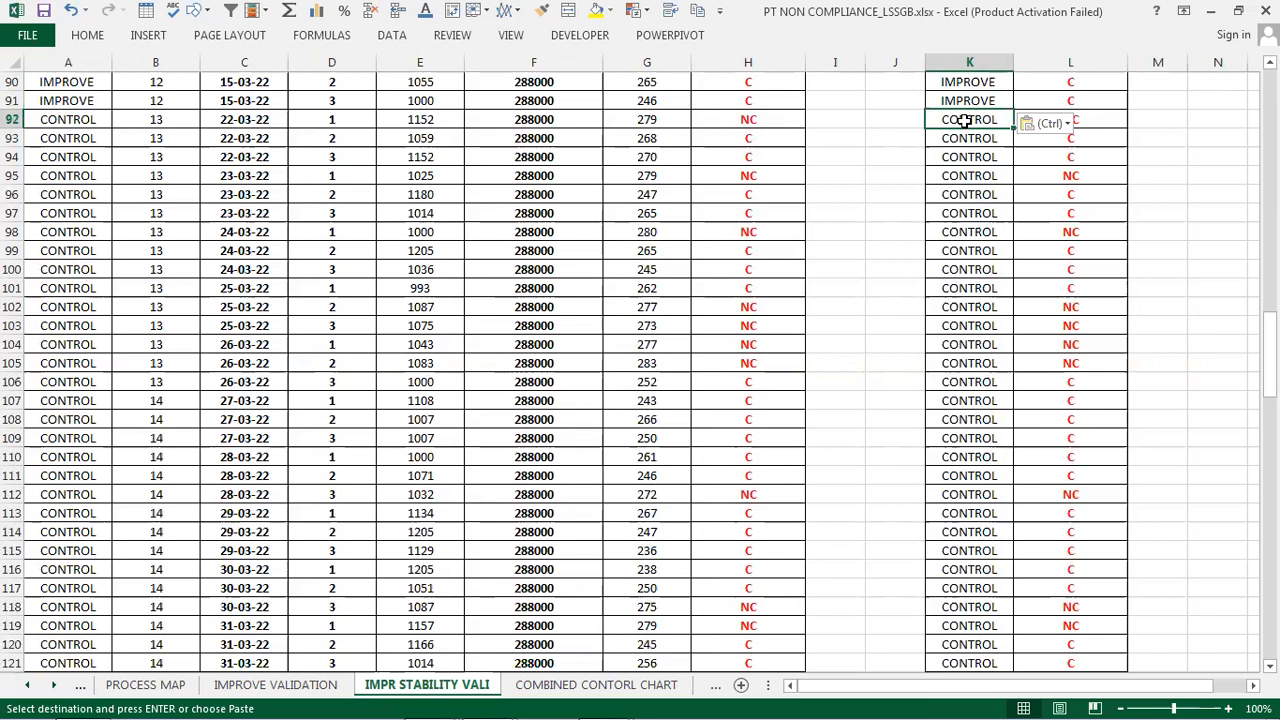
pyautogui.write('C')
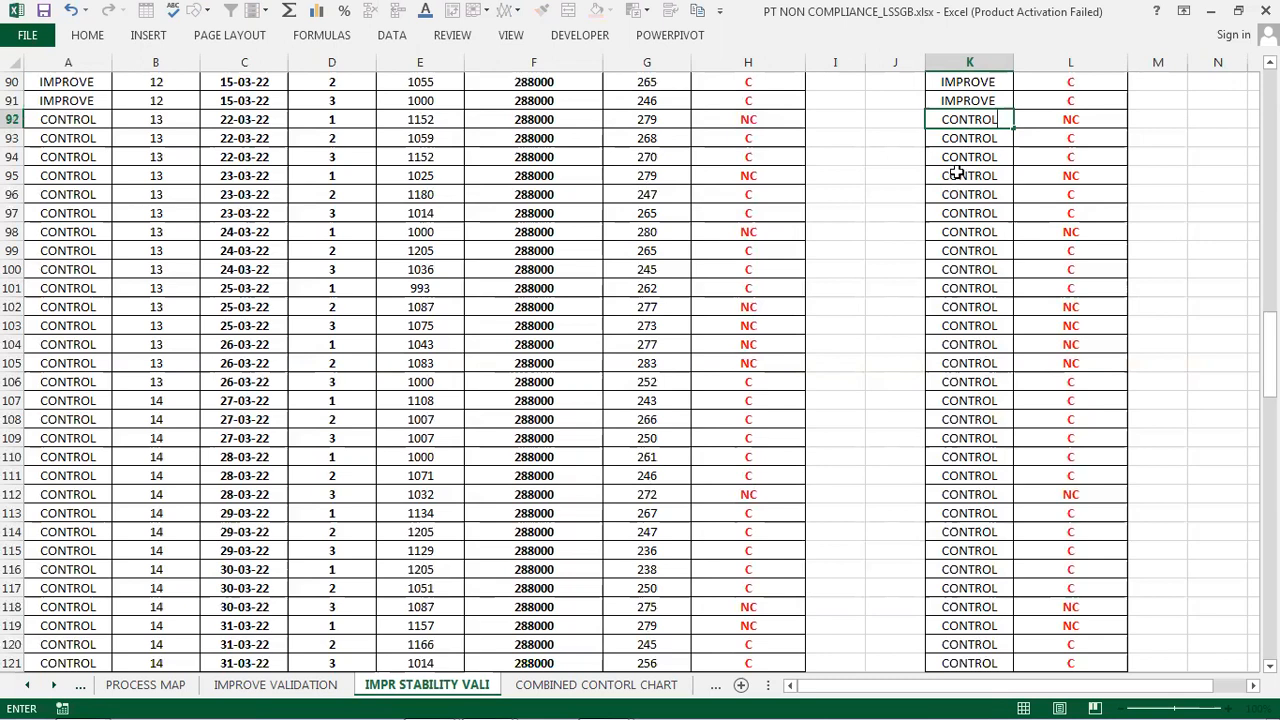
pyautogui.press('Return')
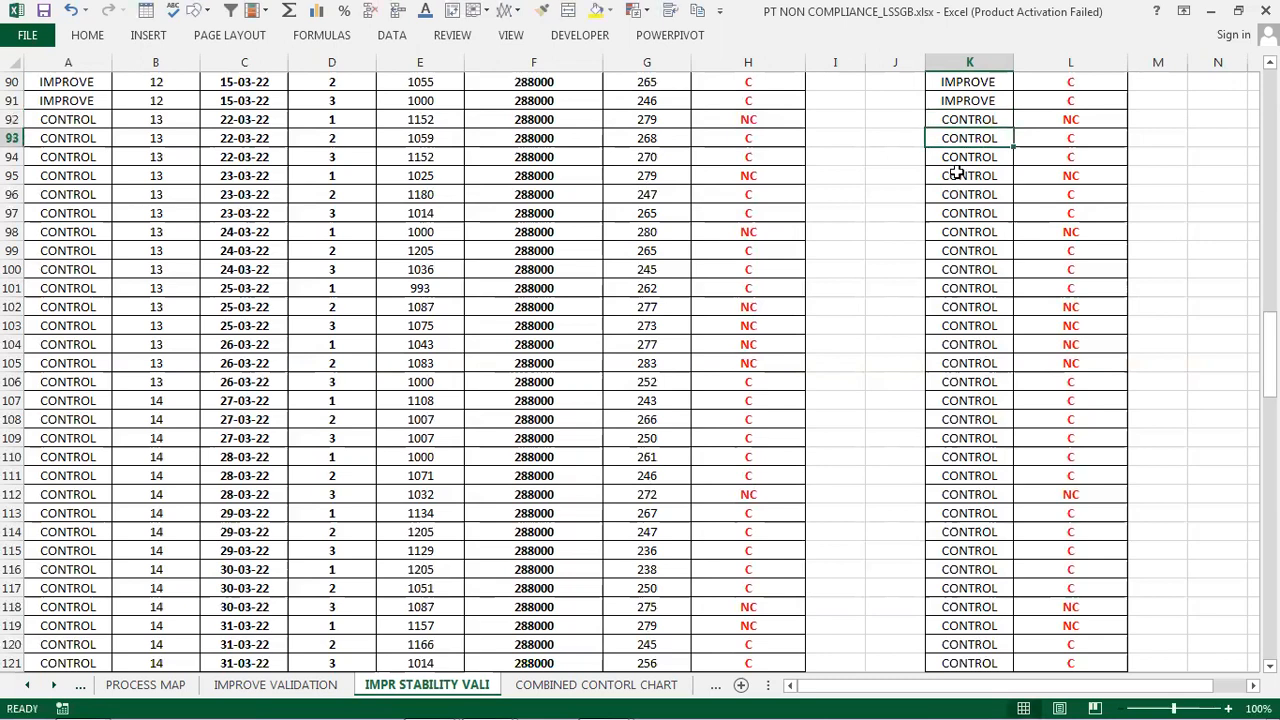
# - Copy the CONTROL value from K92 down through the Control rows to K217
pyautogui.click(951, 119)
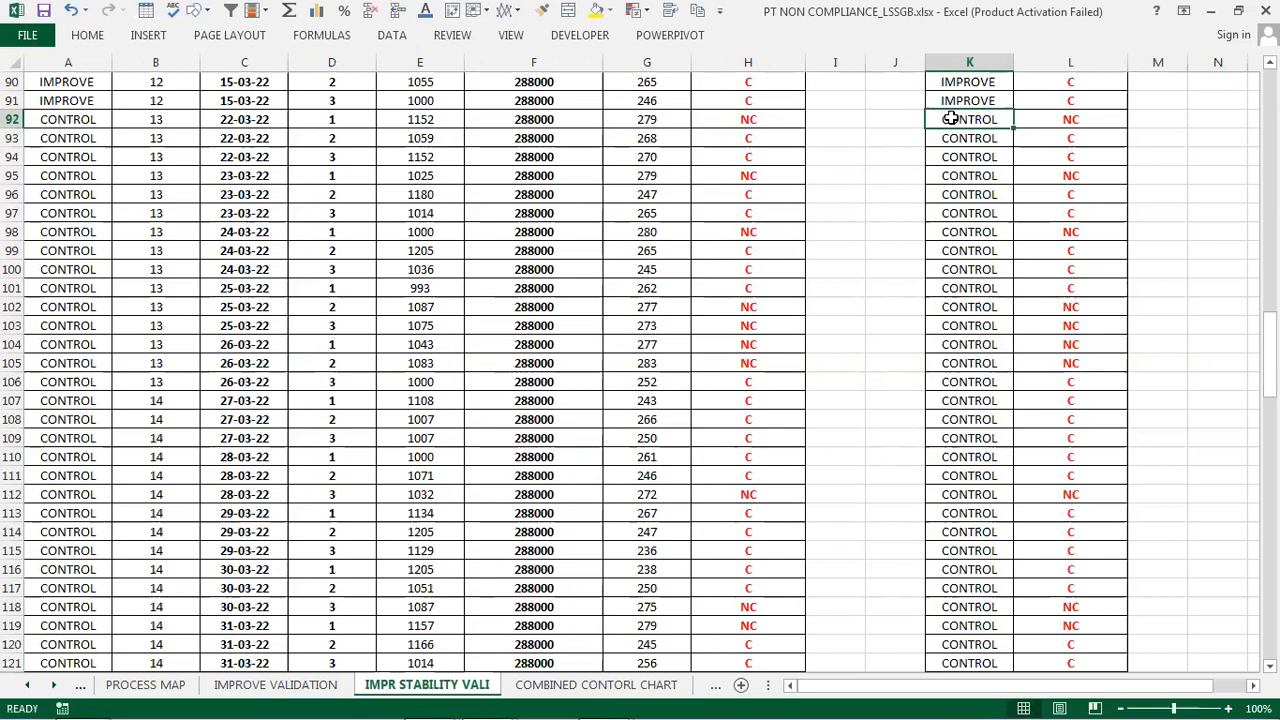
pyautogui.hotkey('ctrl', 'c')
pyautogui.rightClick(952, 119)
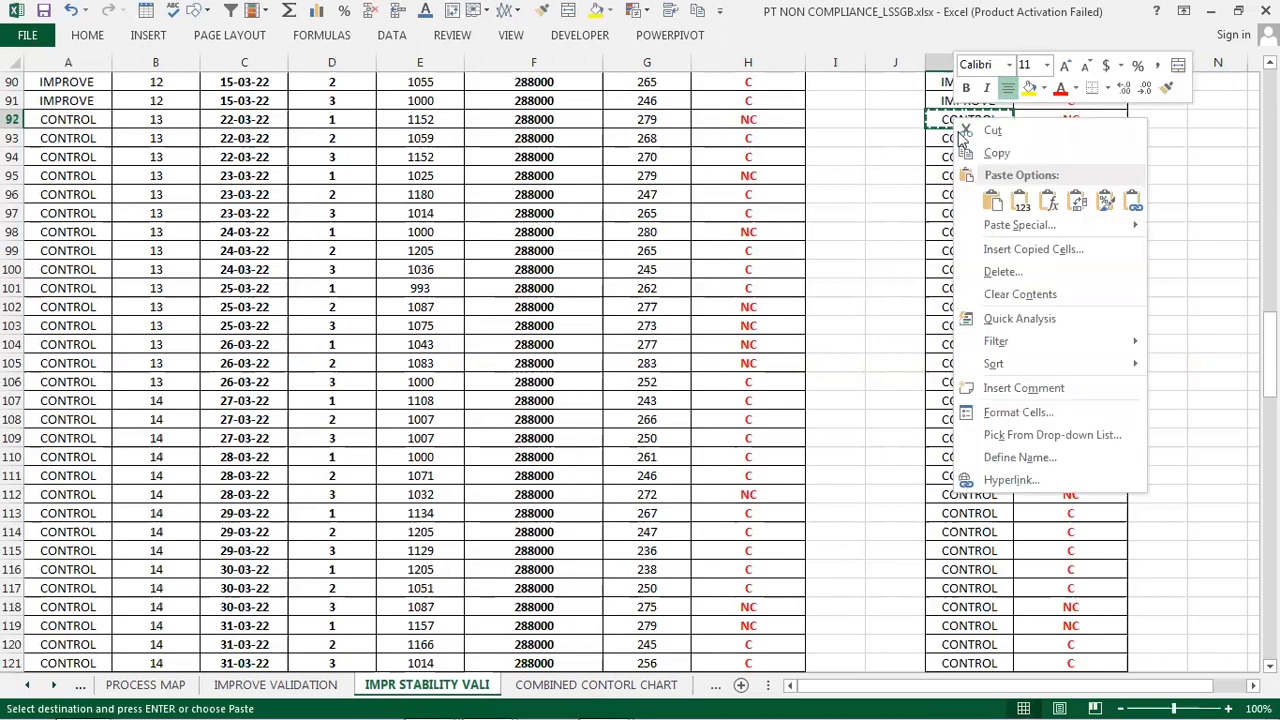
pyautogui.click(1000, 155)
pyautogui.moveTo(968, 138); pyautogui.dragTo(958, 628)
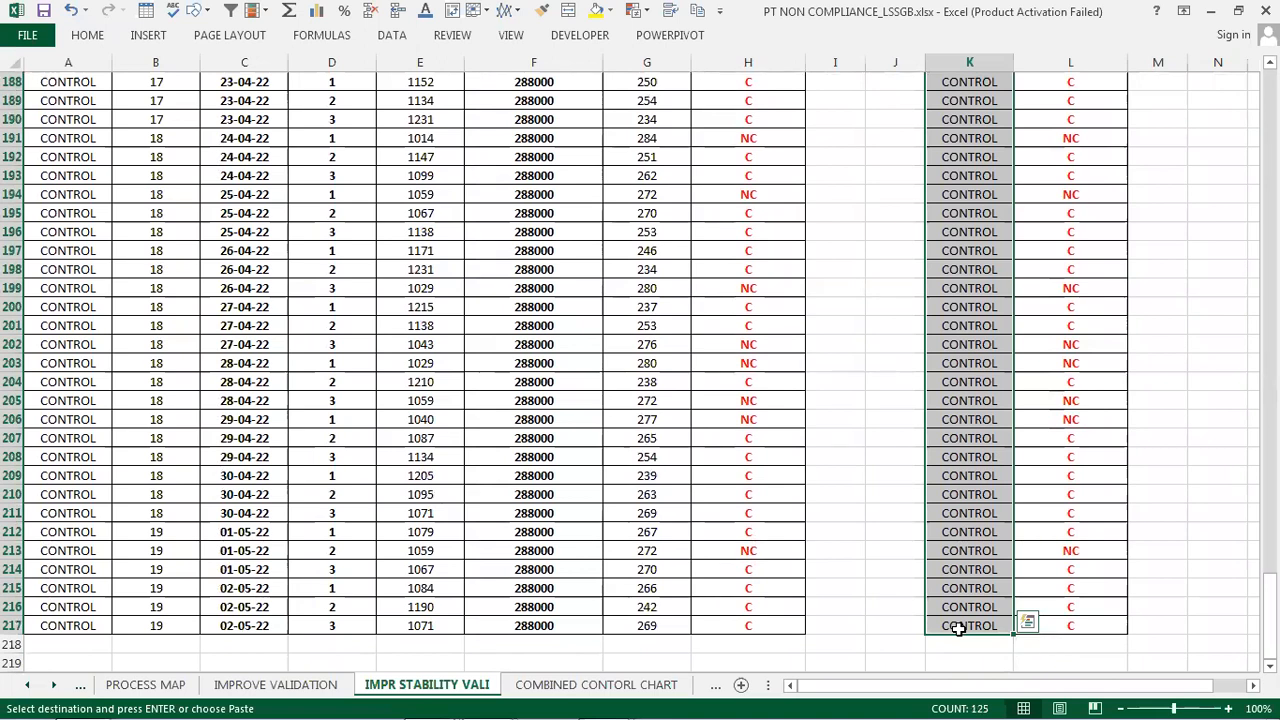
pyautogui.hotkey('ctrl', 'v')
# - Copy the phase and non-compliance data in K2:L217
pyautogui.scroll(1, 960, 650)
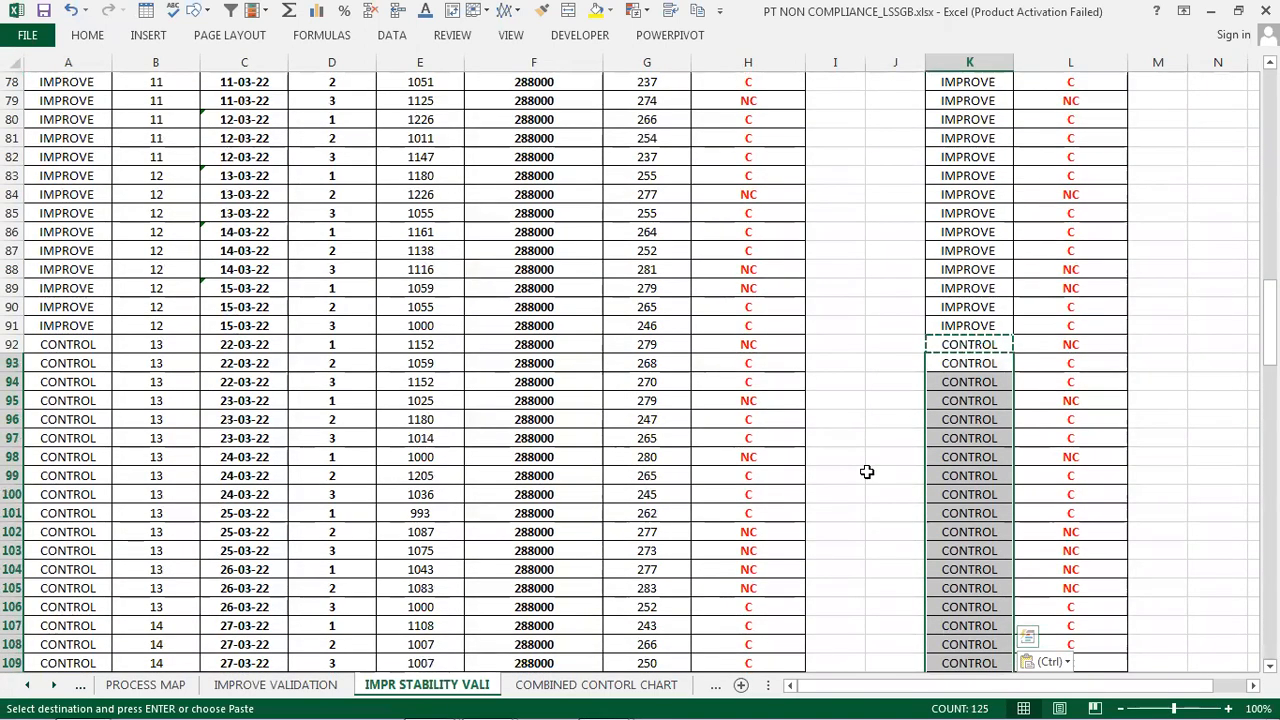
pyautogui.moveTo(1269, 322); pyautogui.dragTo(1269, 80)
pyautogui.click(1170, 237)
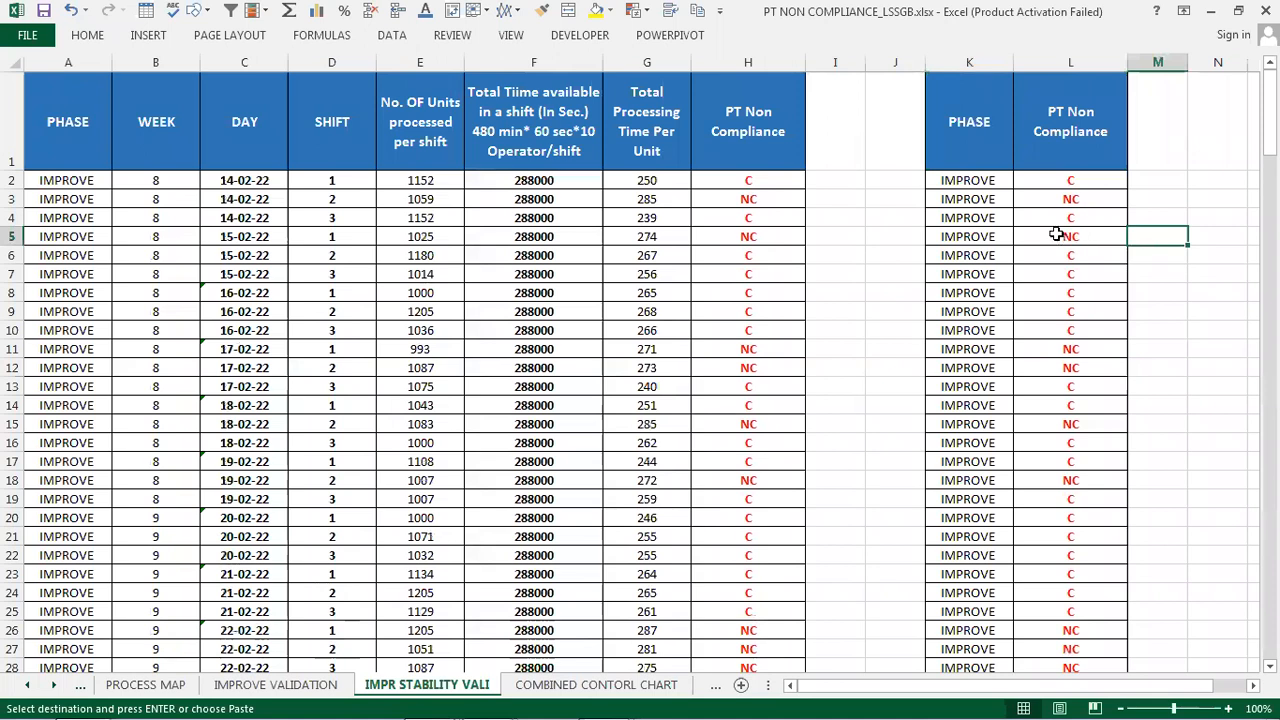
pyautogui.click(977, 181)
pyautogui.moveTo(977, 181); pyautogui.dragTo(1022, 181)
pyautogui.moveTo(970, 130); pyautogui.dragTo(1050, 125)
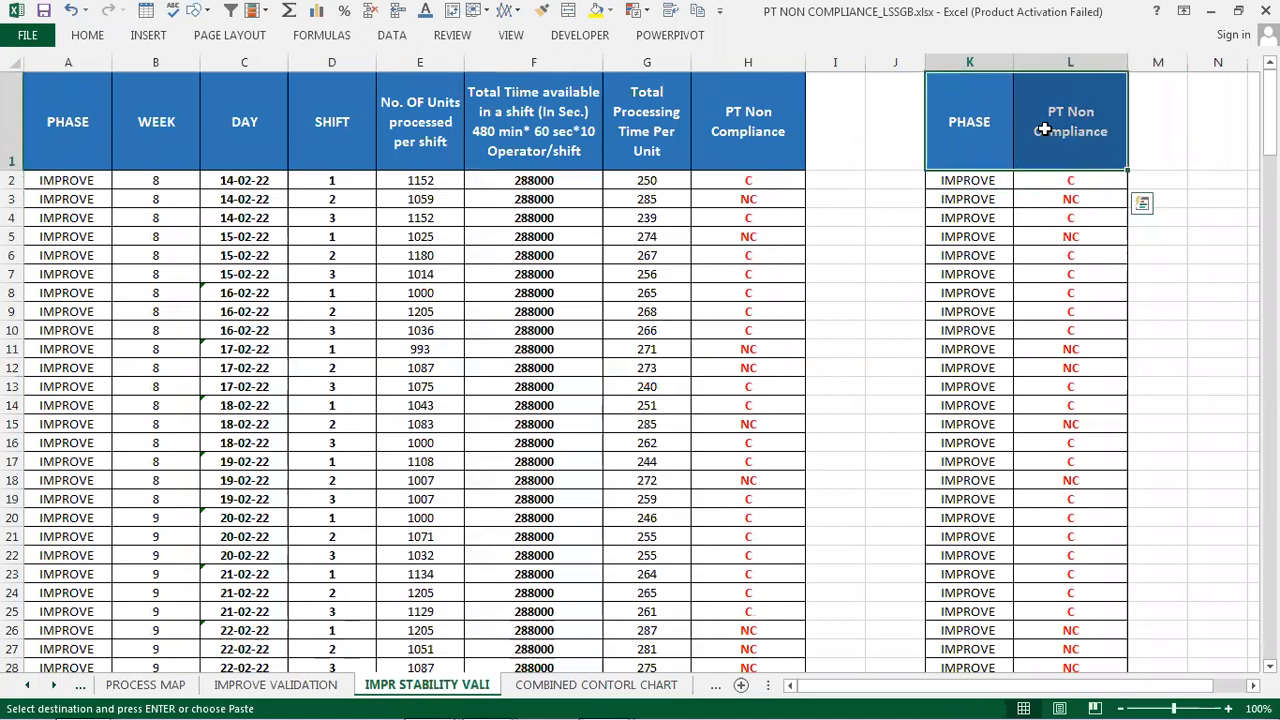
pyautogui.click(990, 180)
pyautogui.moveTo(1024, 181); pyautogui.dragTo(1036, 592)
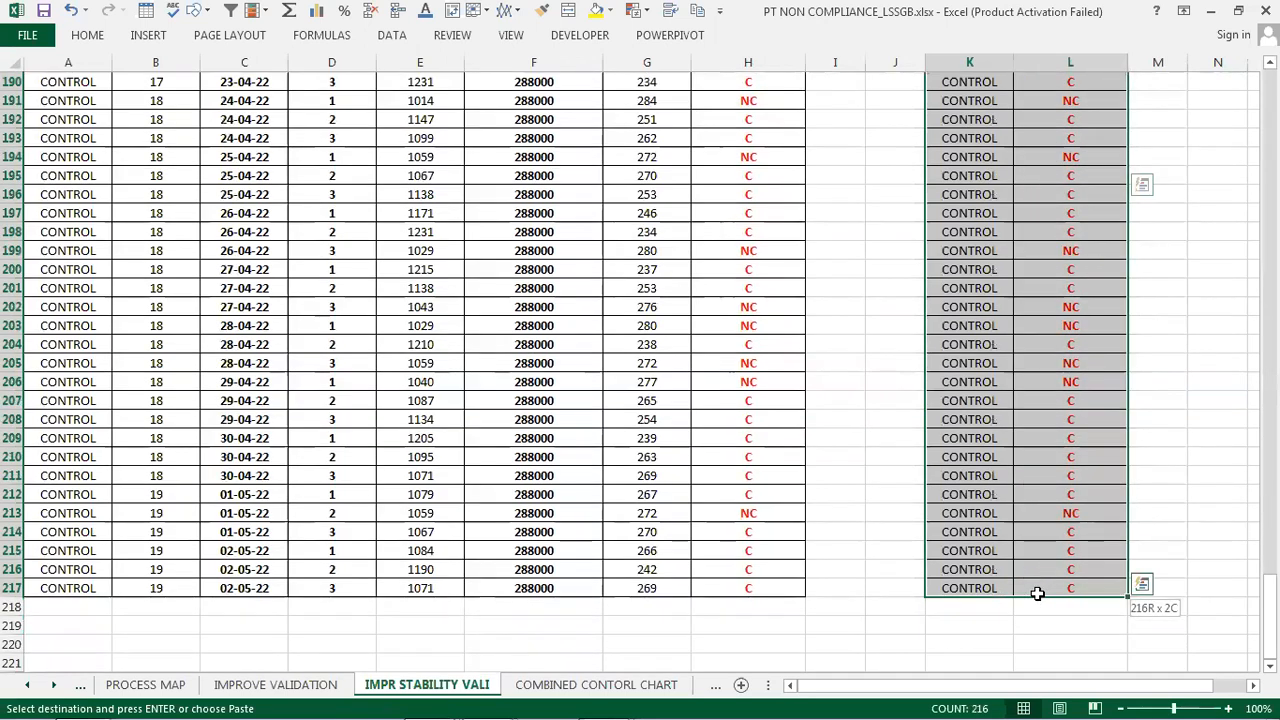
pyautogui.rightClick(1037, 593)
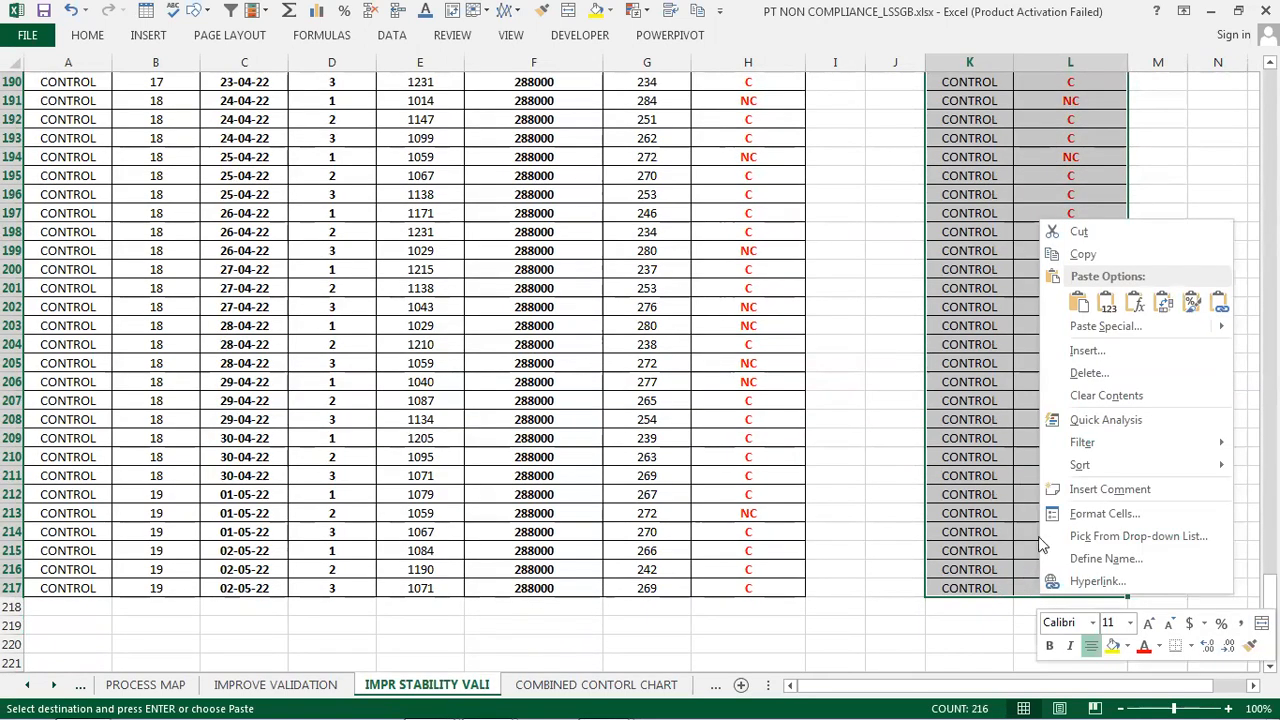
pyautogui.click(1088, 258)
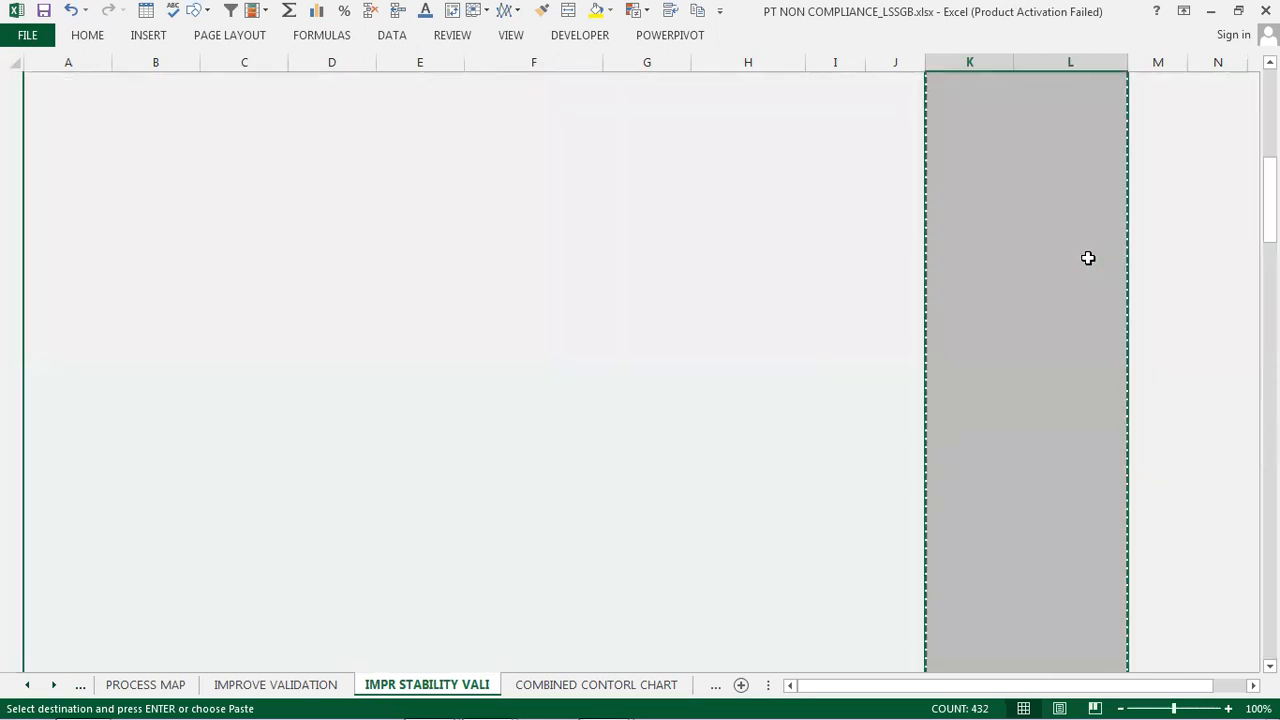
# - Switch to the 2 PROPORTION TEST UPDATED workbook and open the IMPROVE VS CONTROL sheet
pyautogui.hotkey('alt', 'Tab')
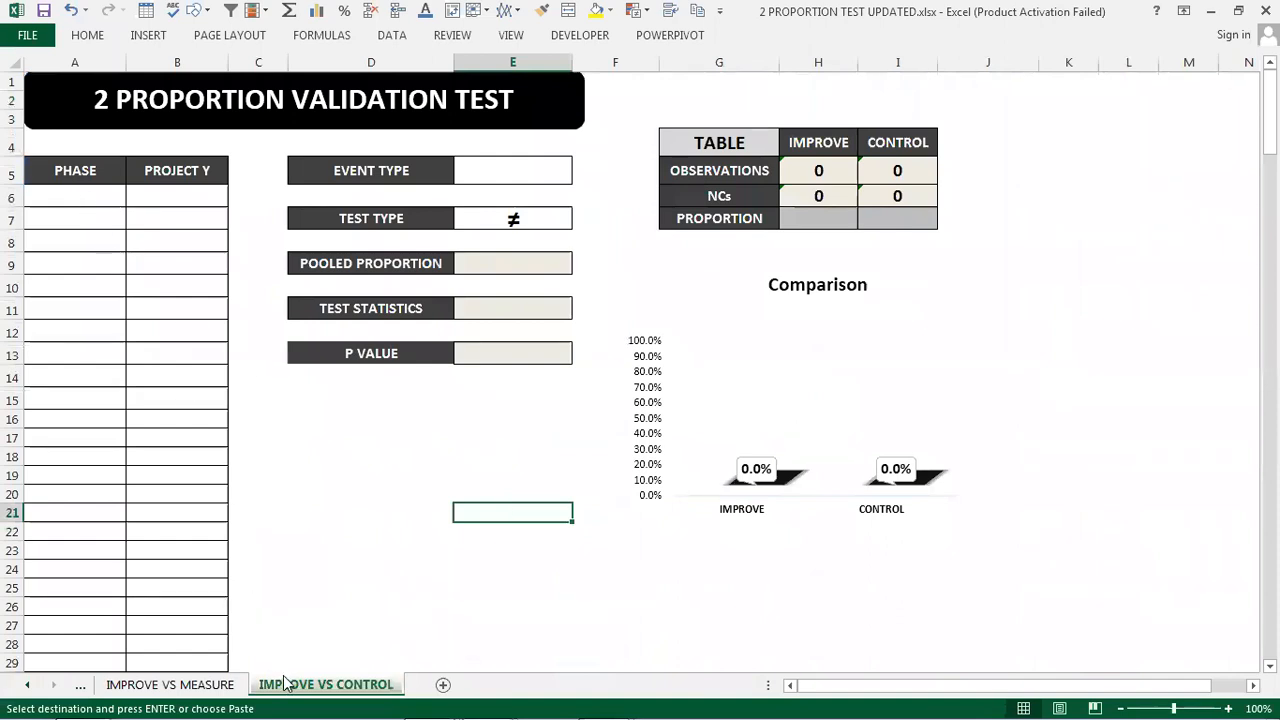
pyautogui.click(180, 690)
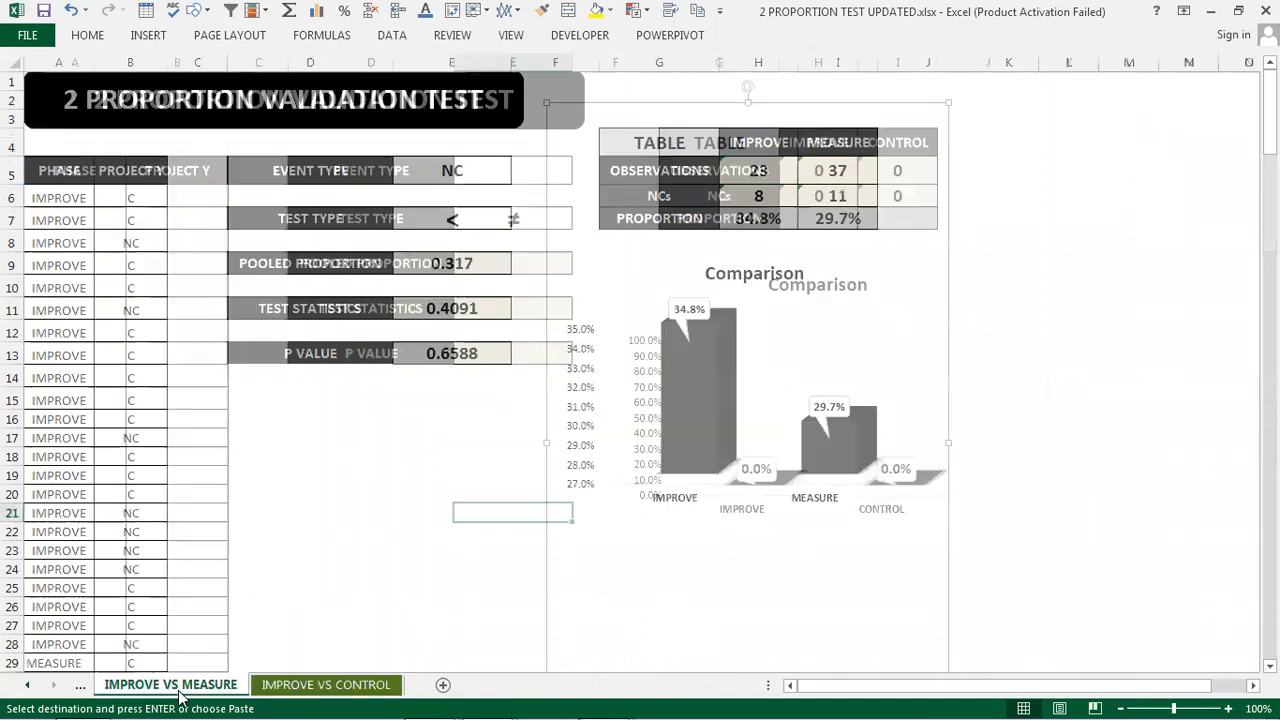
pyautogui.click(298, 690)
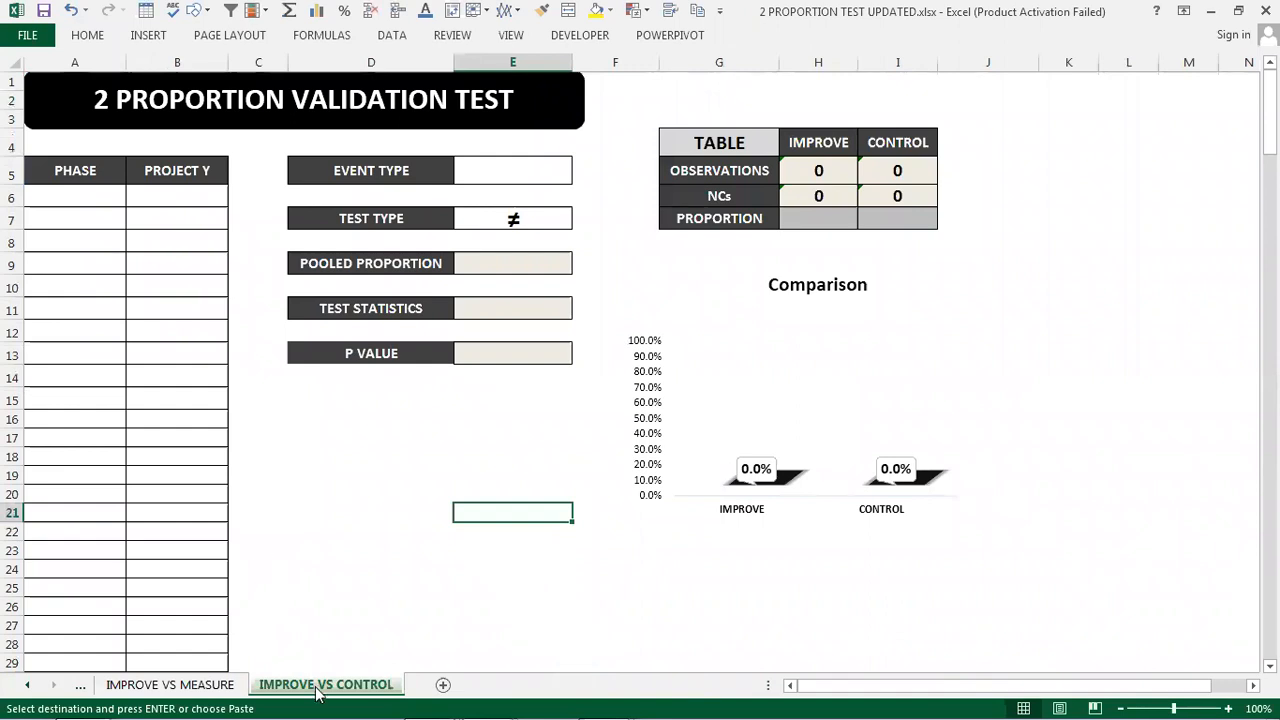
# - Paste the copied data as values starting in cell A6 under PHASE and PROJECT Y
pyautogui.click(76, 199)
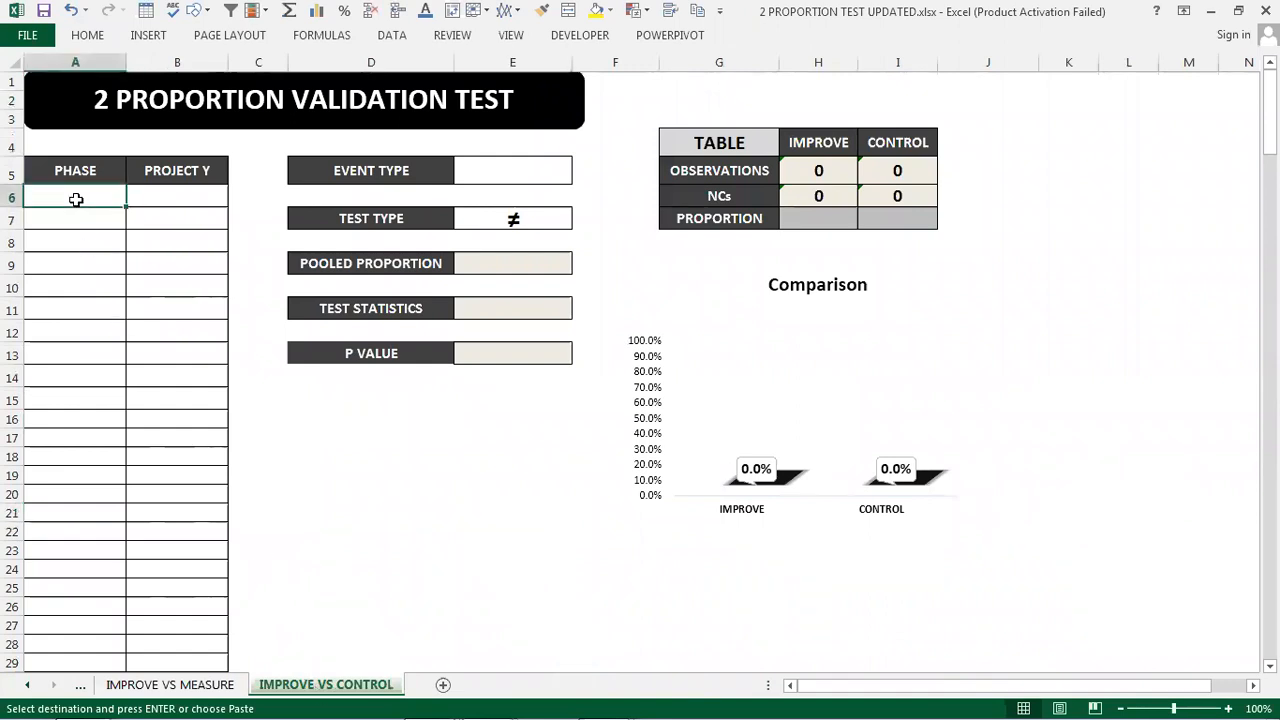
pyautogui.rightClick(76, 199)
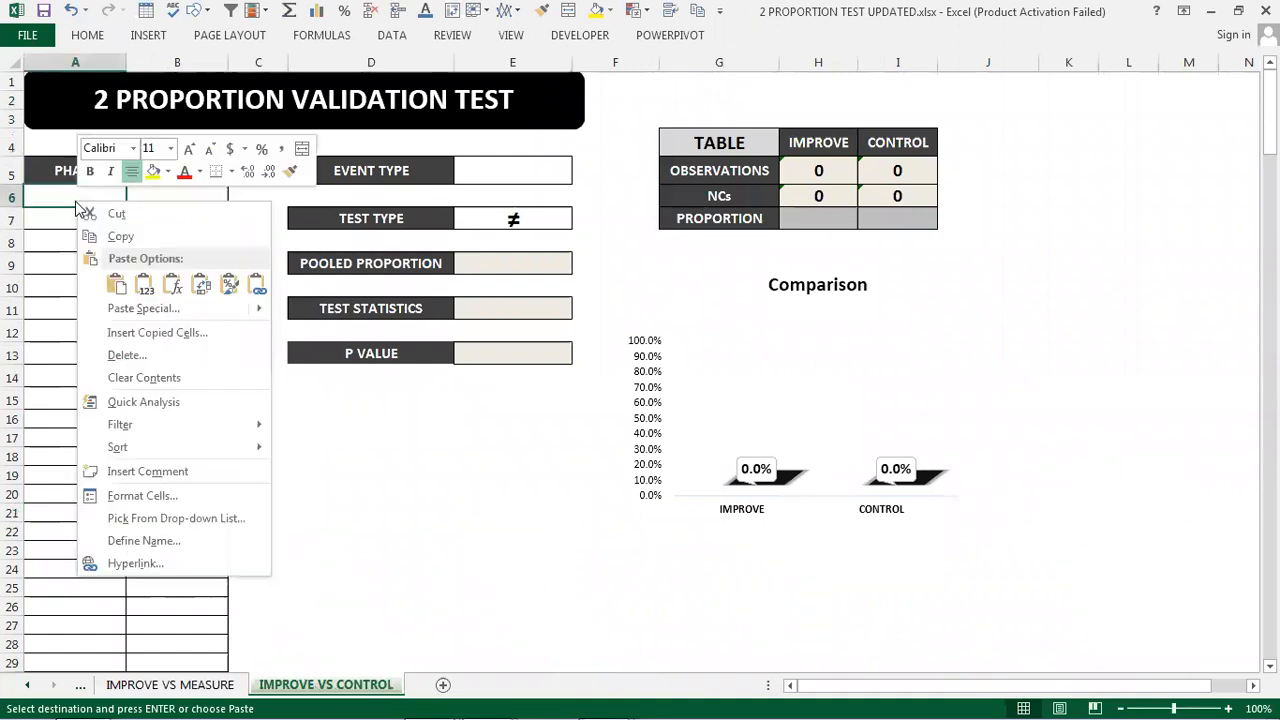
pyautogui.click(142, 284)
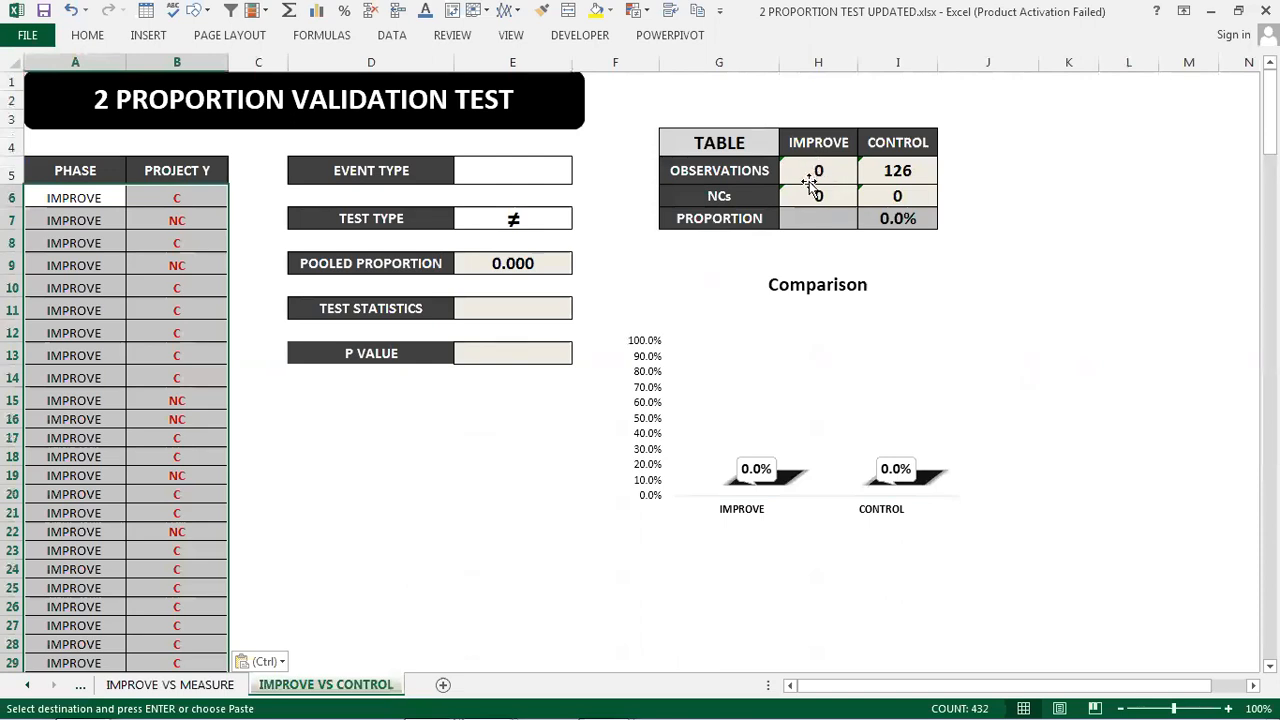
pyautogui.click(486, 479)
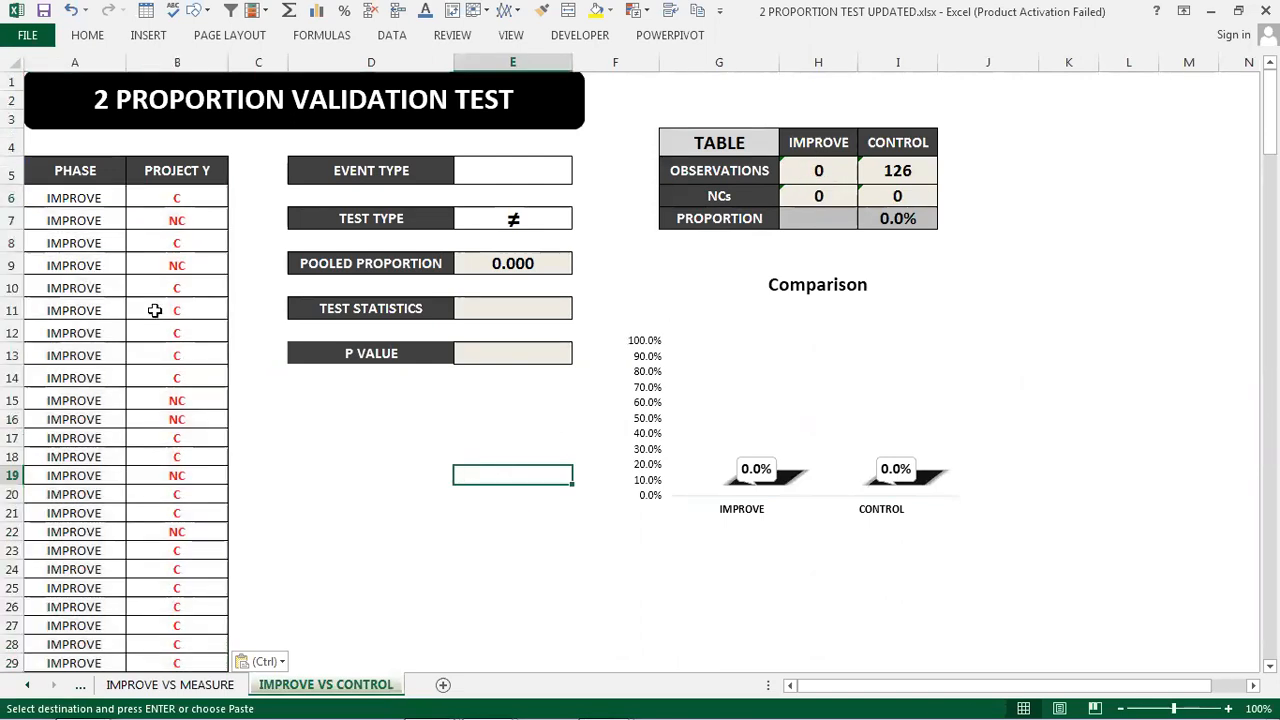
# - Re-enter IMPROVE as the phase in cell A6
pyautogui.doubleClick(100, 198)
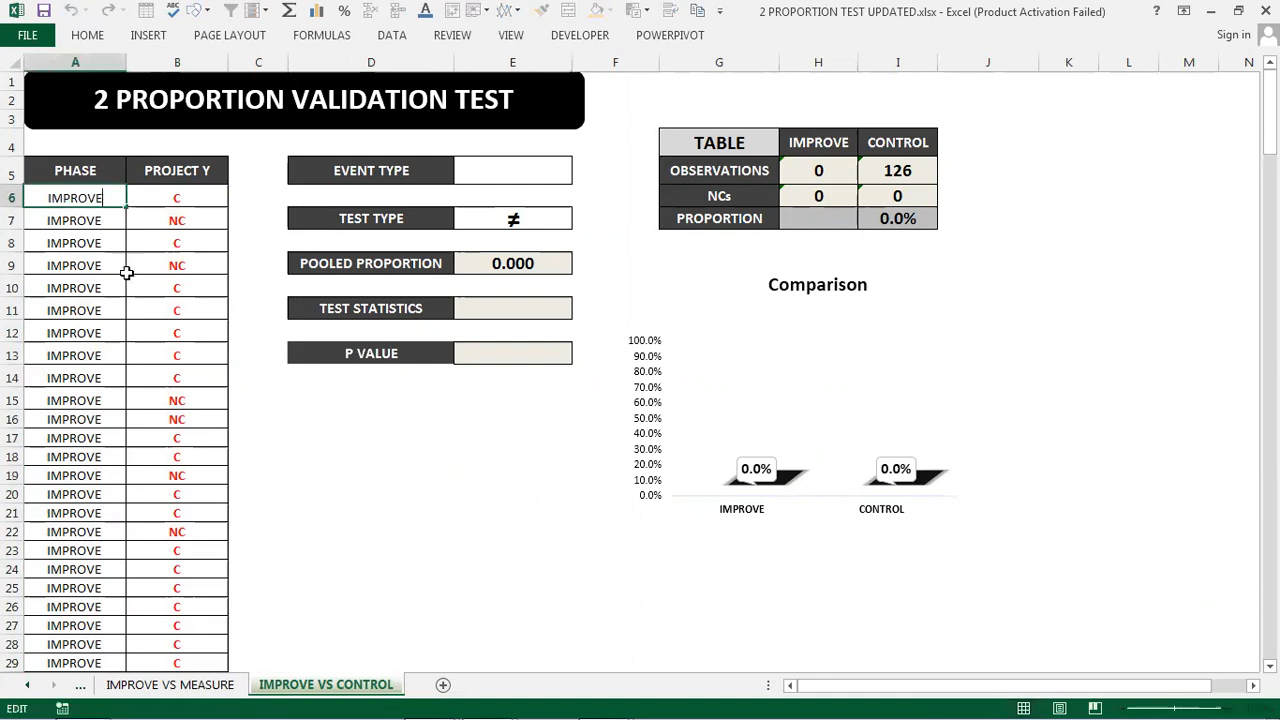
pyautogui.press('BackSpace')
pyautogui.press('BackSpace')
pyautogui.press('BackSpace')
pyautogui.press('BackSpace')
pyautogui.press('BackSpace')
pyautogui.press('BackSpace')
pyautogui.press('BackSpace')
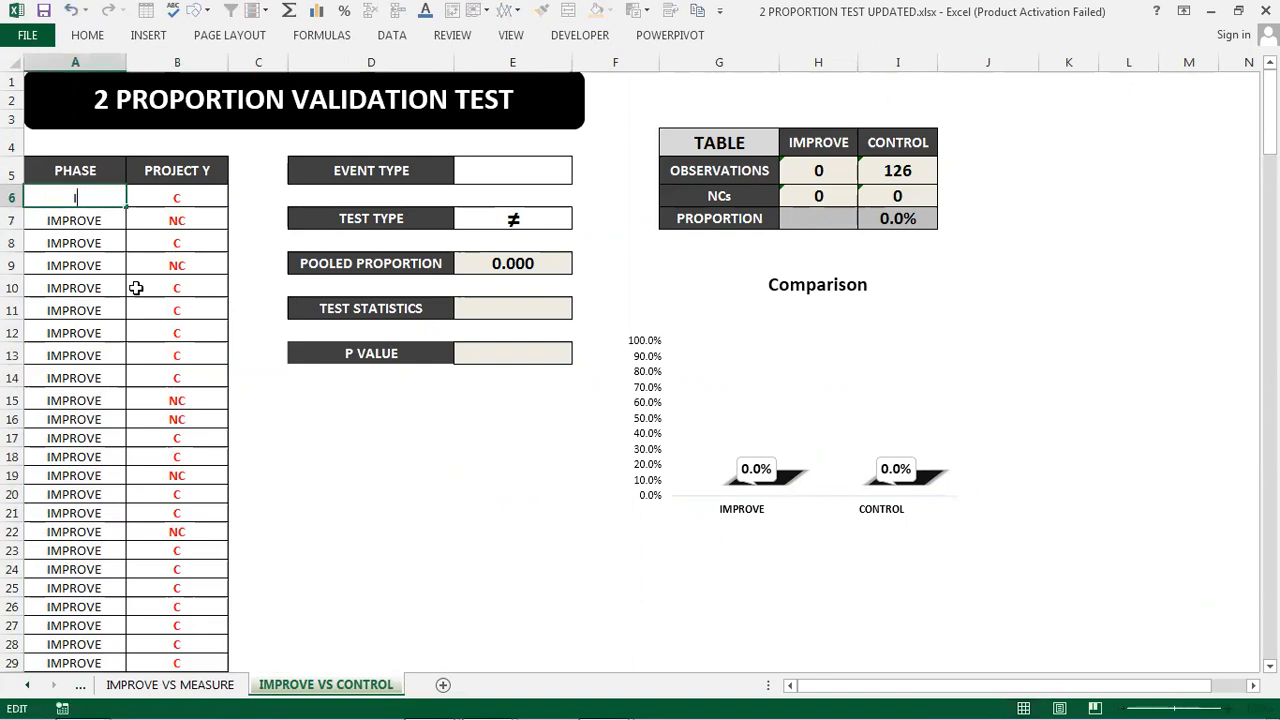
pyautogui.write('IMPROVE')
pyautogui.press('Return')
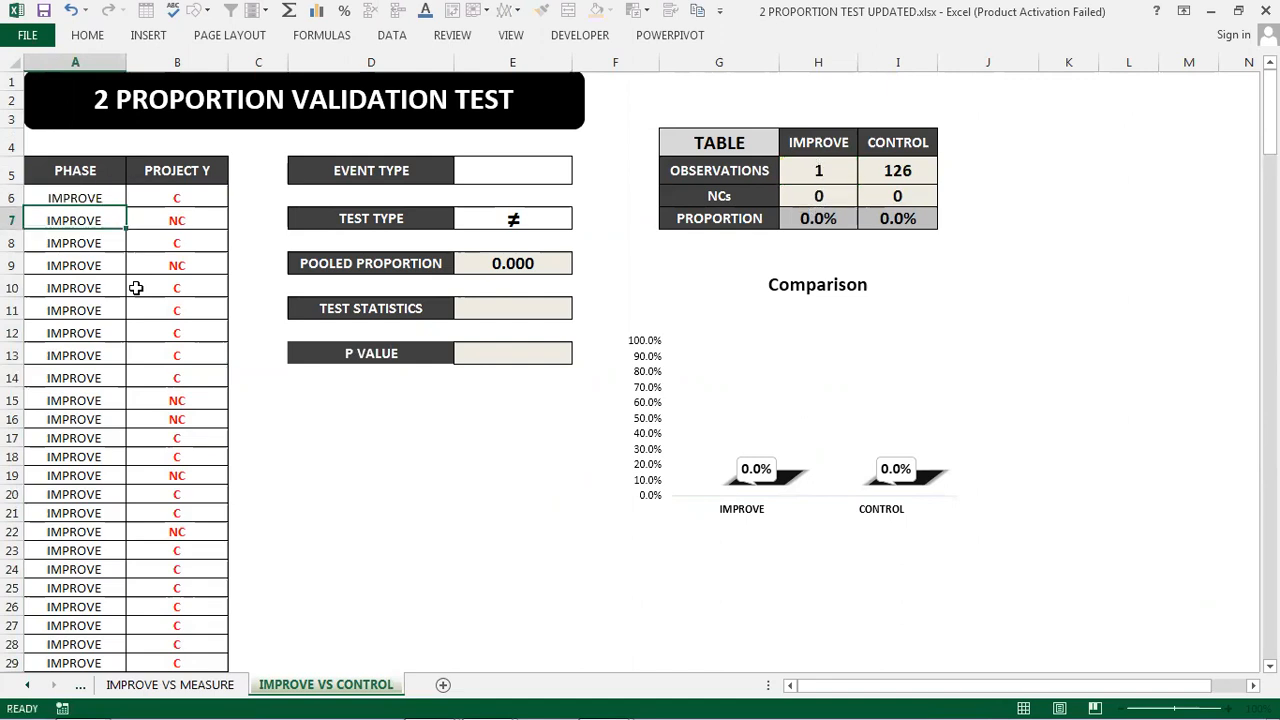
# - Copy the IMPROVE value from A6 down over the remaining Improve rows of the PHASE column
pyautogui.click(53, 197)
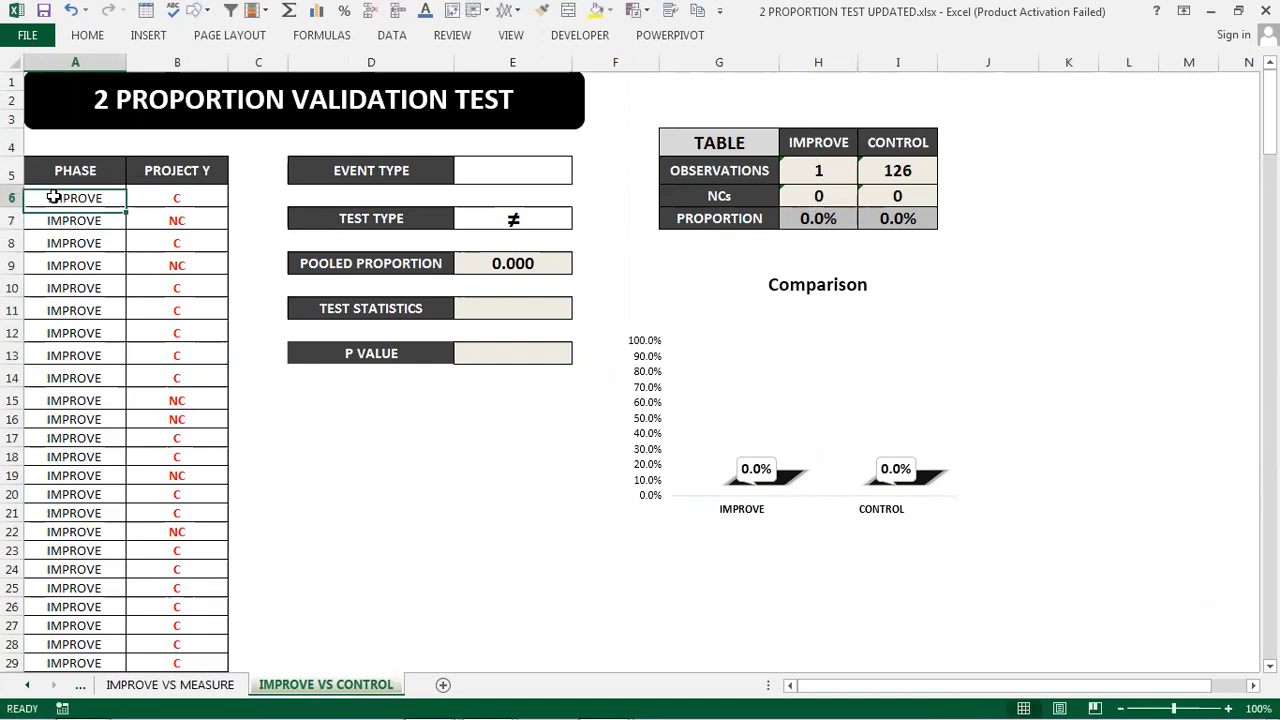
pyautogui.hotkey('ctrl', 'c')
pyautogui.moveTo(57, 220); pyautogui.dragTo(70, 435)
pyautogui.scroll(20, 70, 435)
pyautogui.hotkey('ctrl', 'v')
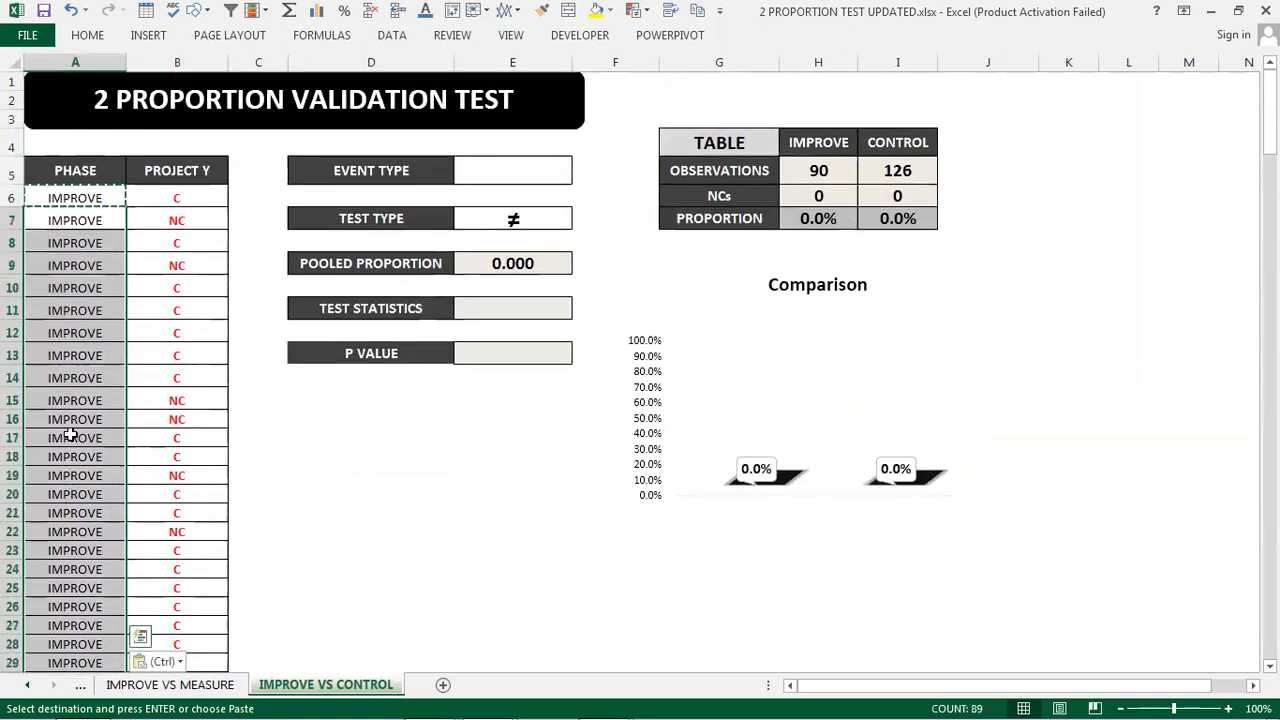
# - Set the EVENT TYPE to NC
pyautogui.click(375, 469)
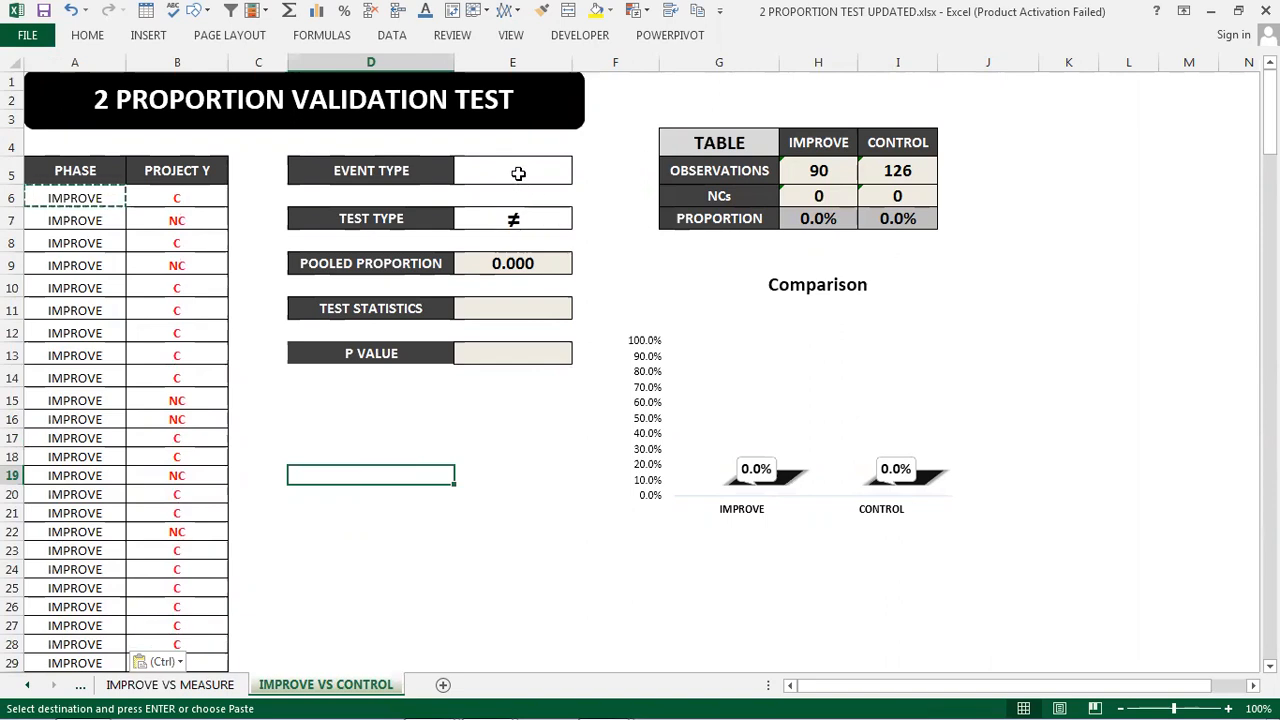
pyautogui.click(518, 173)
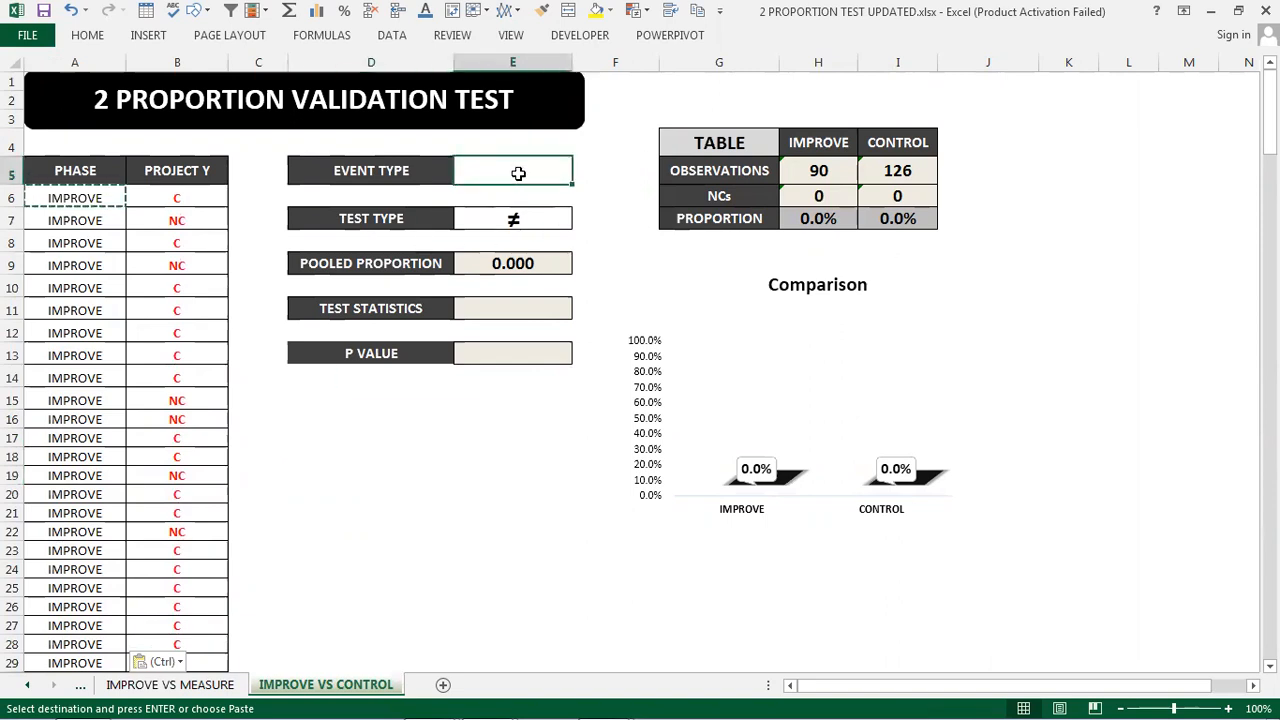
pyautogui.write('NC')
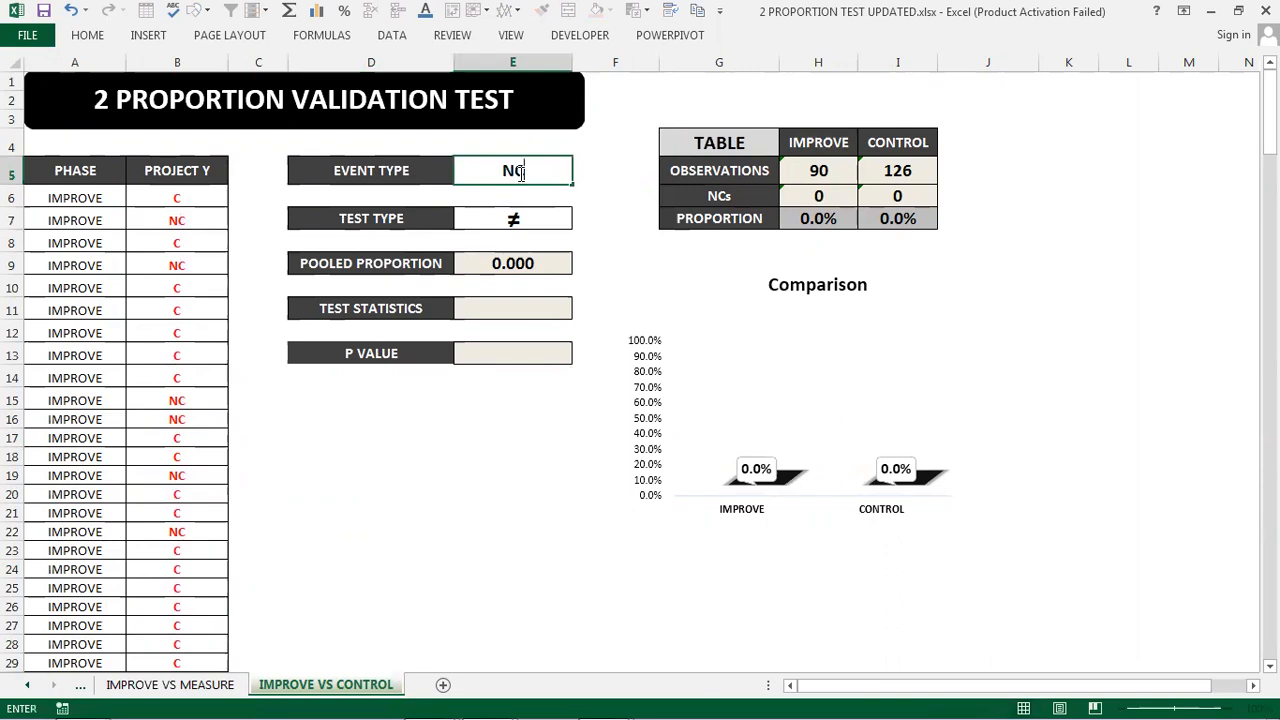
# - Set the TEST TYPE to > from its dropdown
pyautogui.click(551, 219)
pyautogui.click(580, 220)
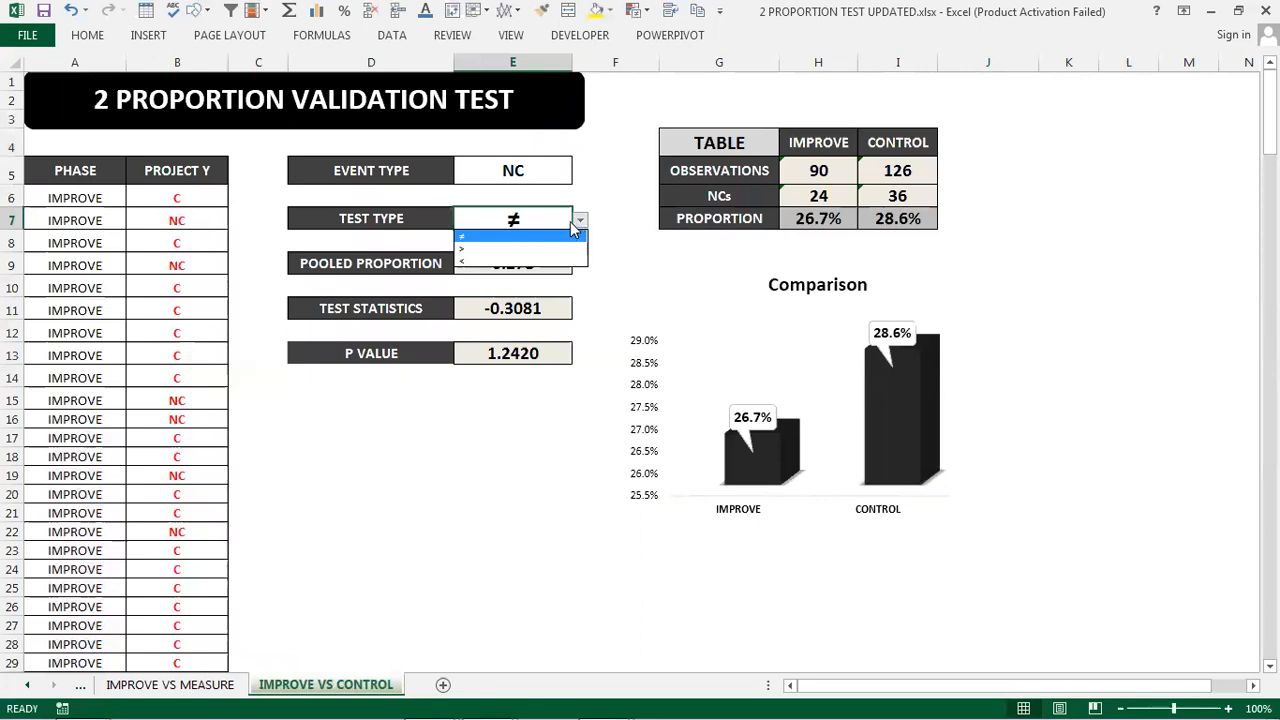
pyautogui.click(552, 247)
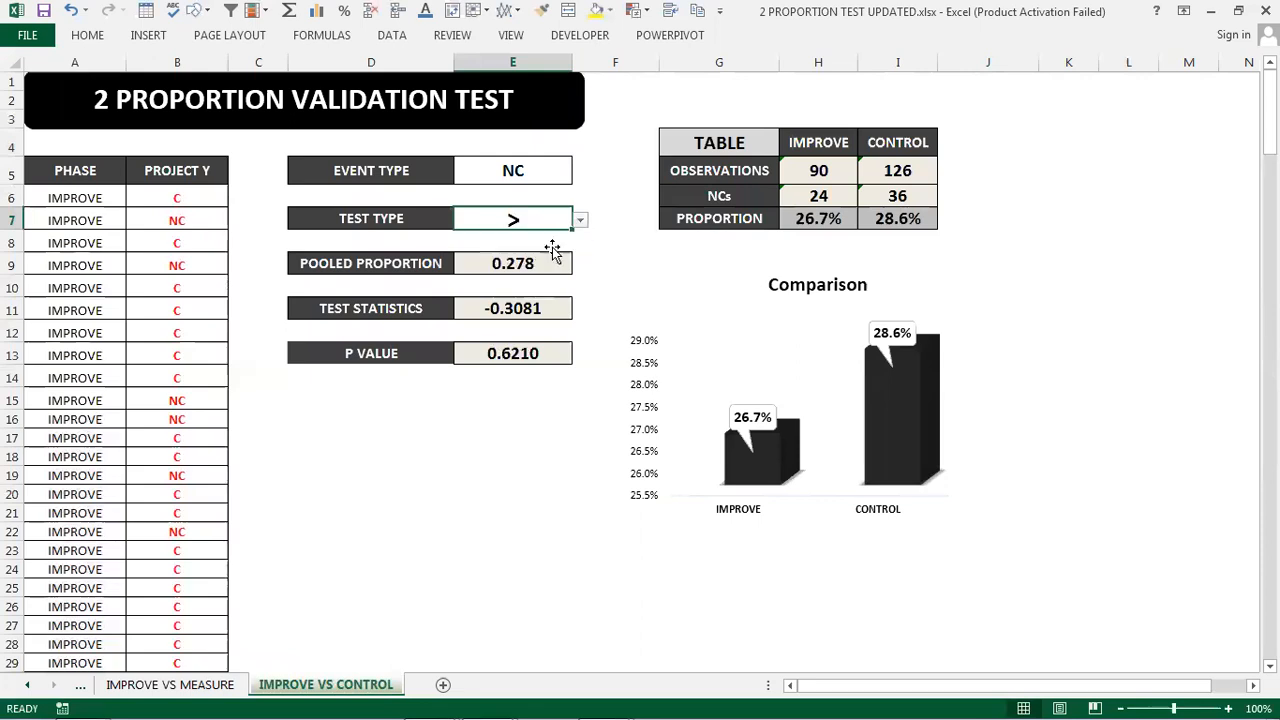
pyautogui.click(538, 455)
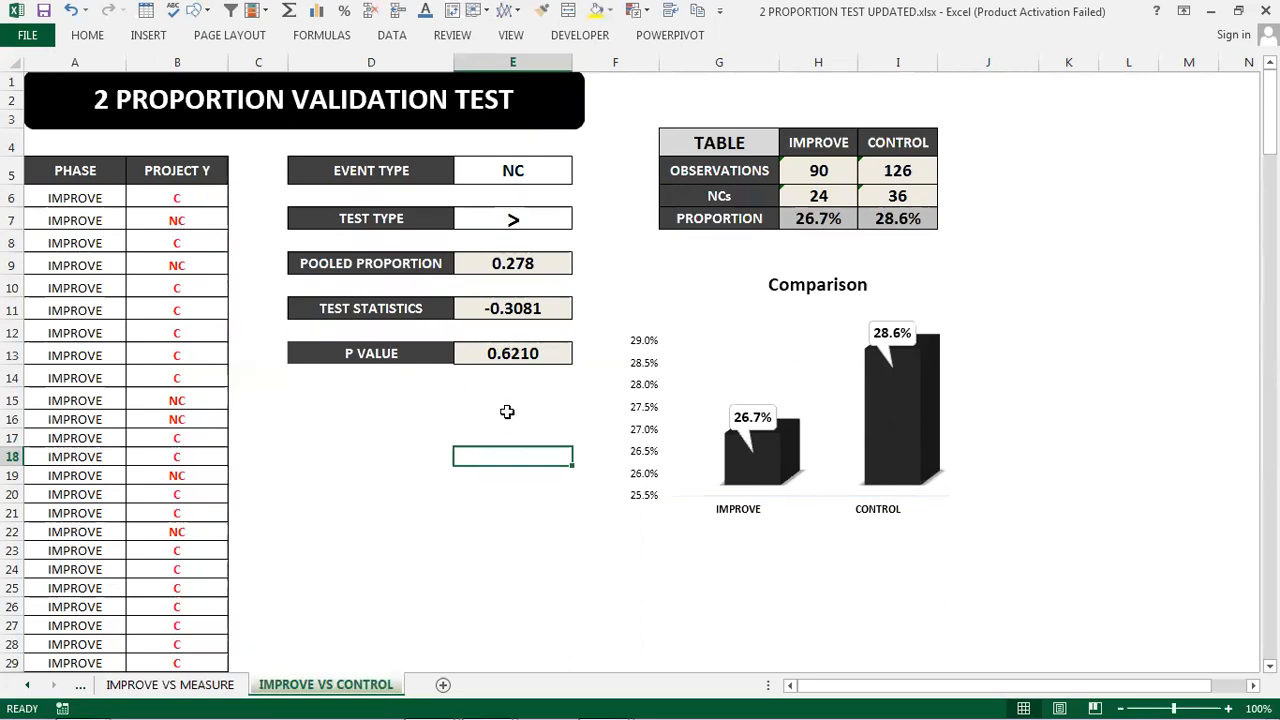
# - Switch to the PowerPoint slide show of C3.pptx to review the test's inference slide
pyautogui.click(1112, 569)
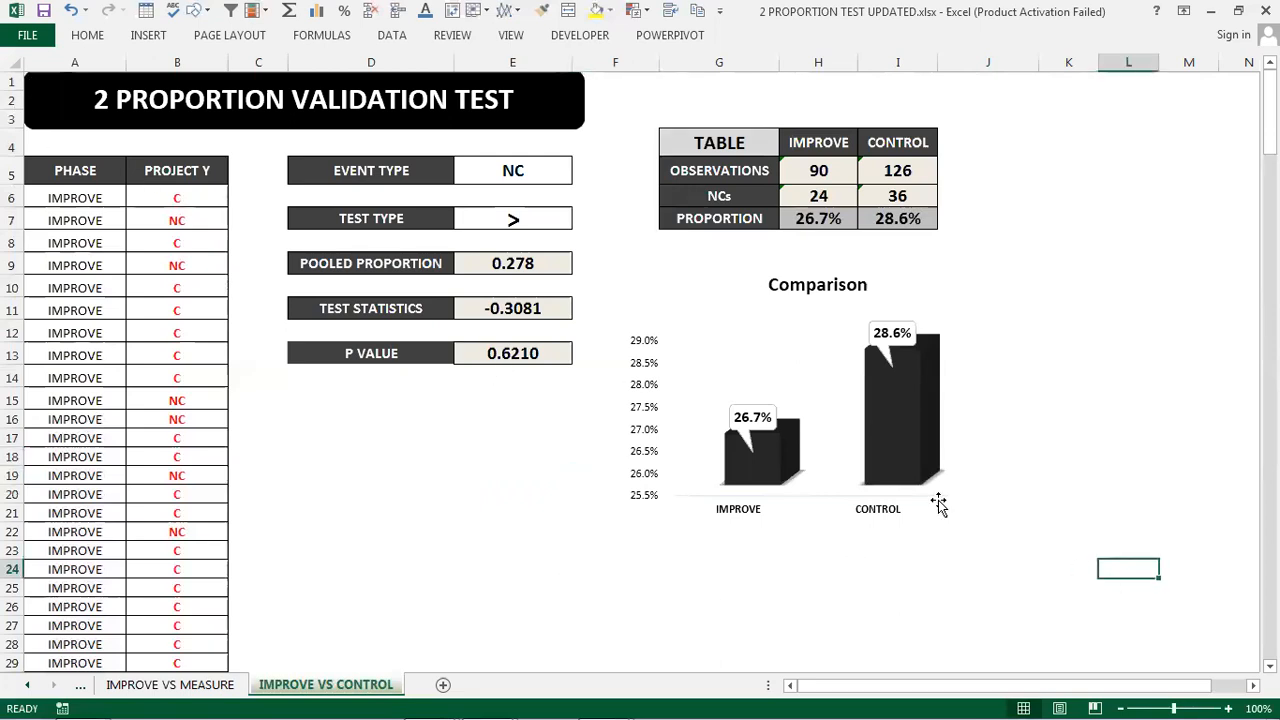
pyautogui.moveTo(428, 700)
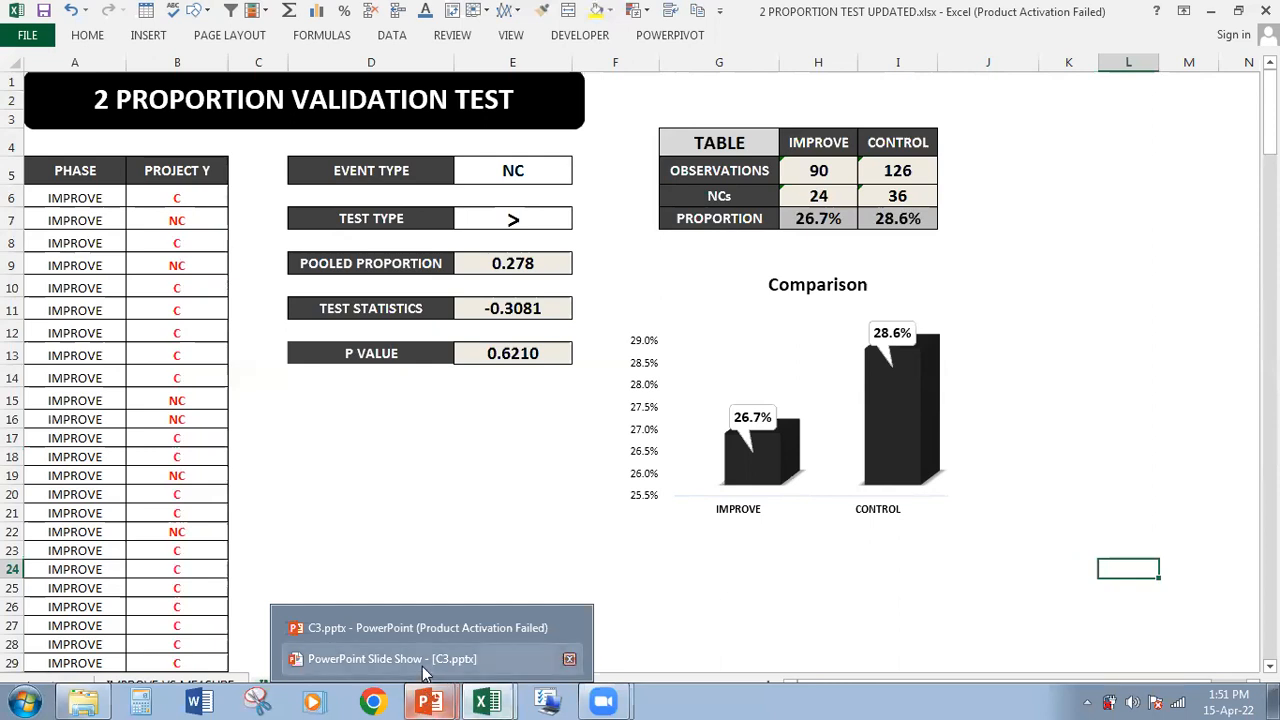
pyautogui.click(422, 664)
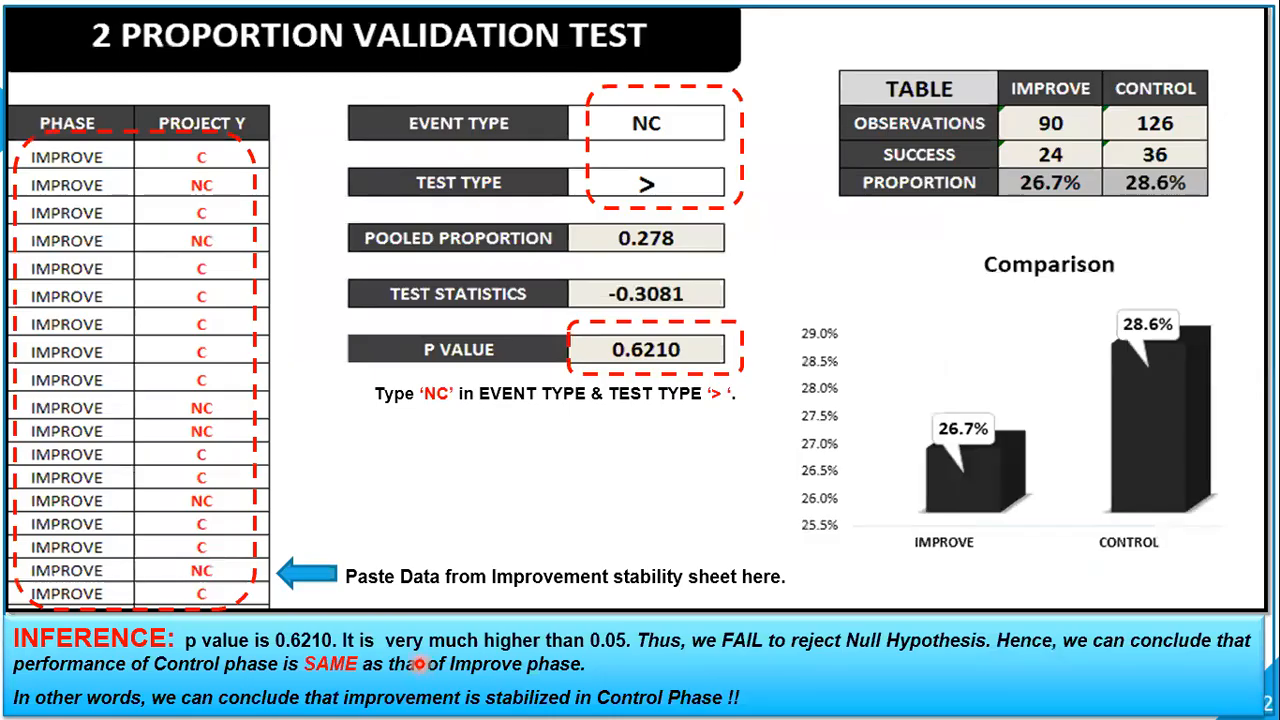